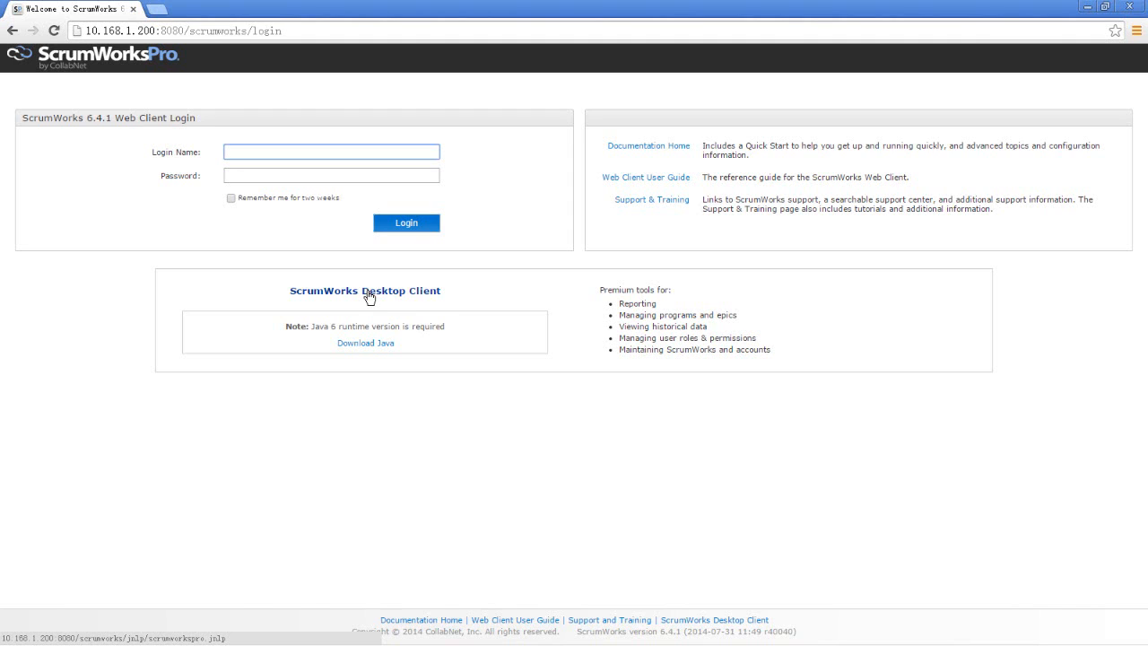
Download the ScrumWorks Desktop Client launcher, keep the flagged jnlp file and launch it.
left_click(368, 292)
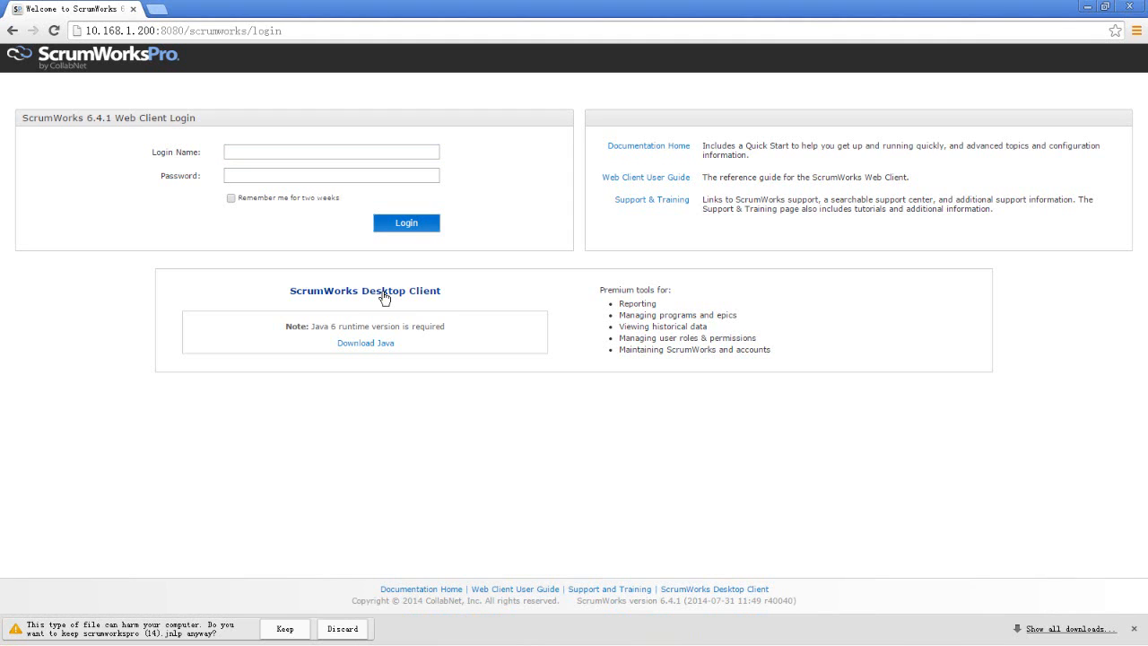
left_click(292, 628)
left_click(92, 632)
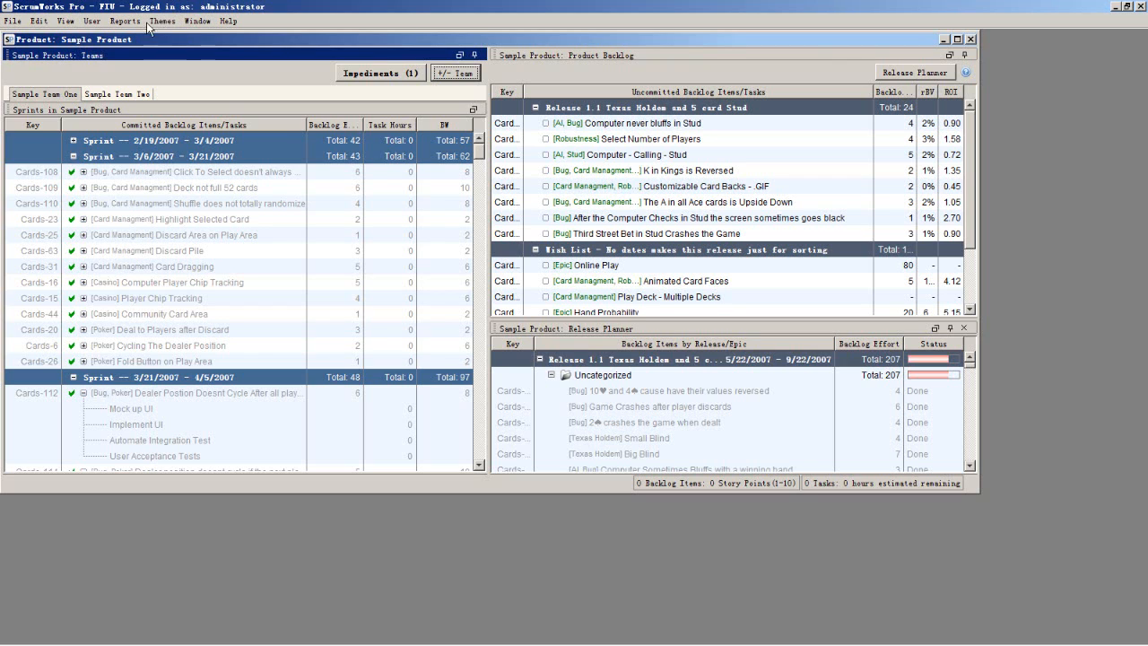
Examine the last listed user's product access and role assignments in the User Manager, then close it without saving.
left_click(94, 20)
left_click(108, 38)
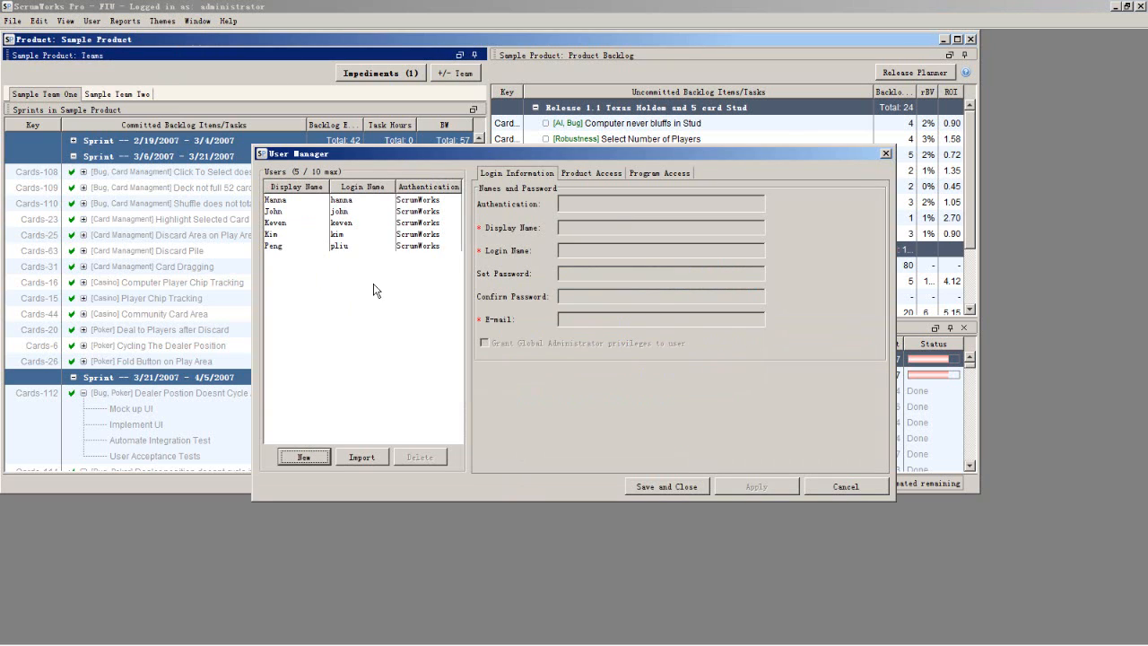
left_click(287, 247)
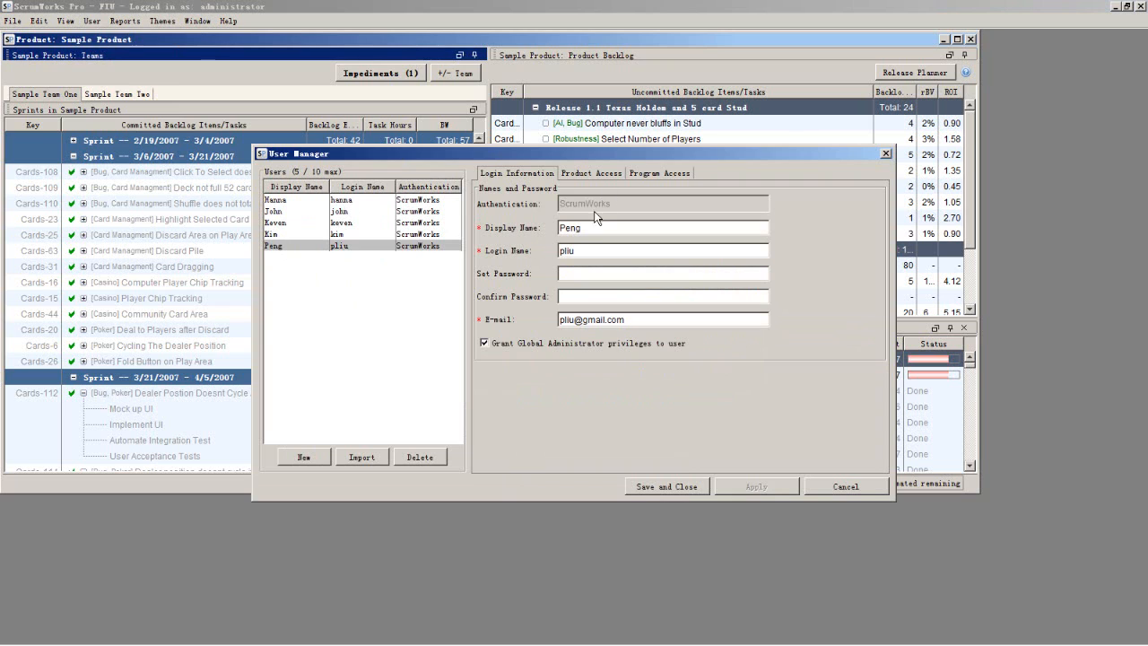
left_click(593, 173)
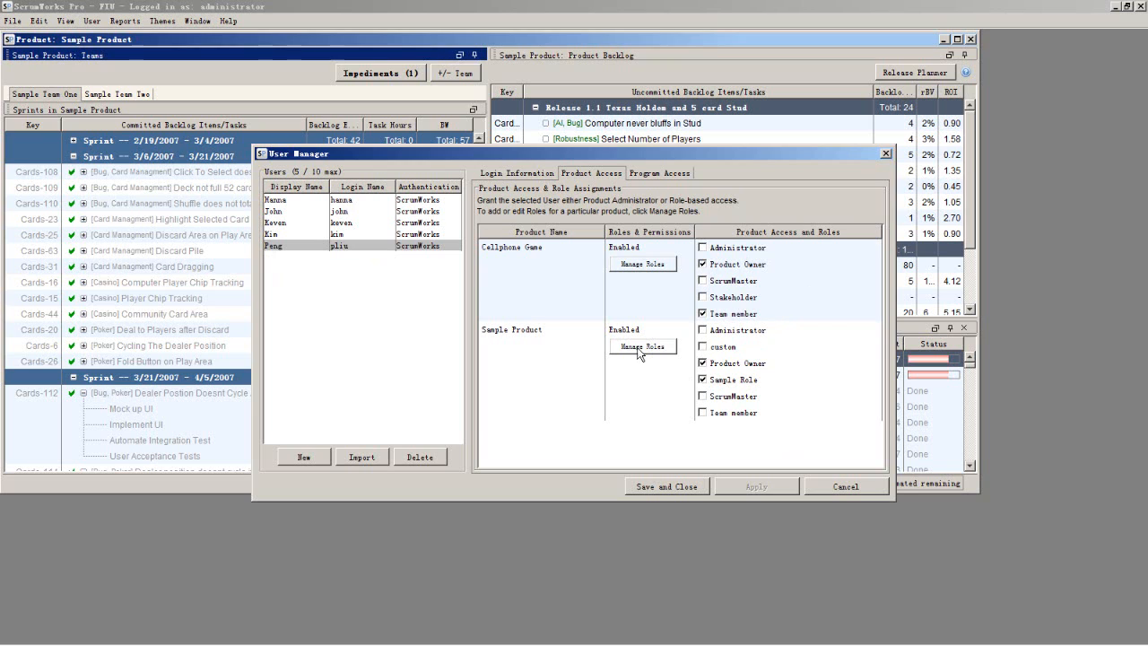
left_click(708, 365)
left_click(703, 364)
left_click(844, 487)
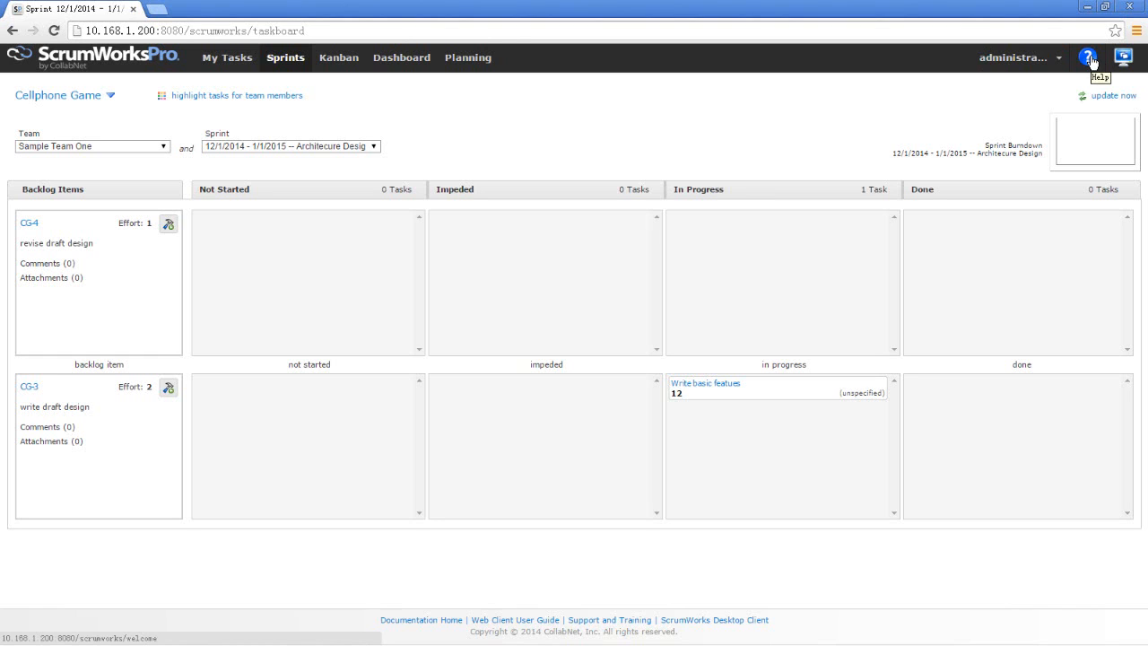
left_click(1059, 58)
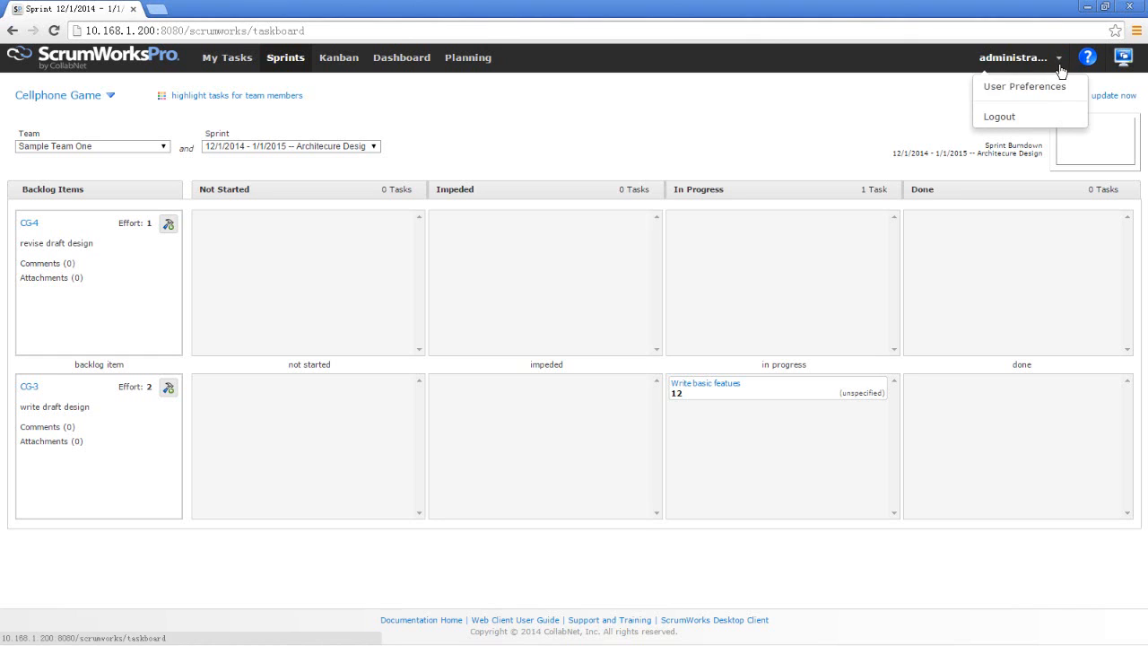
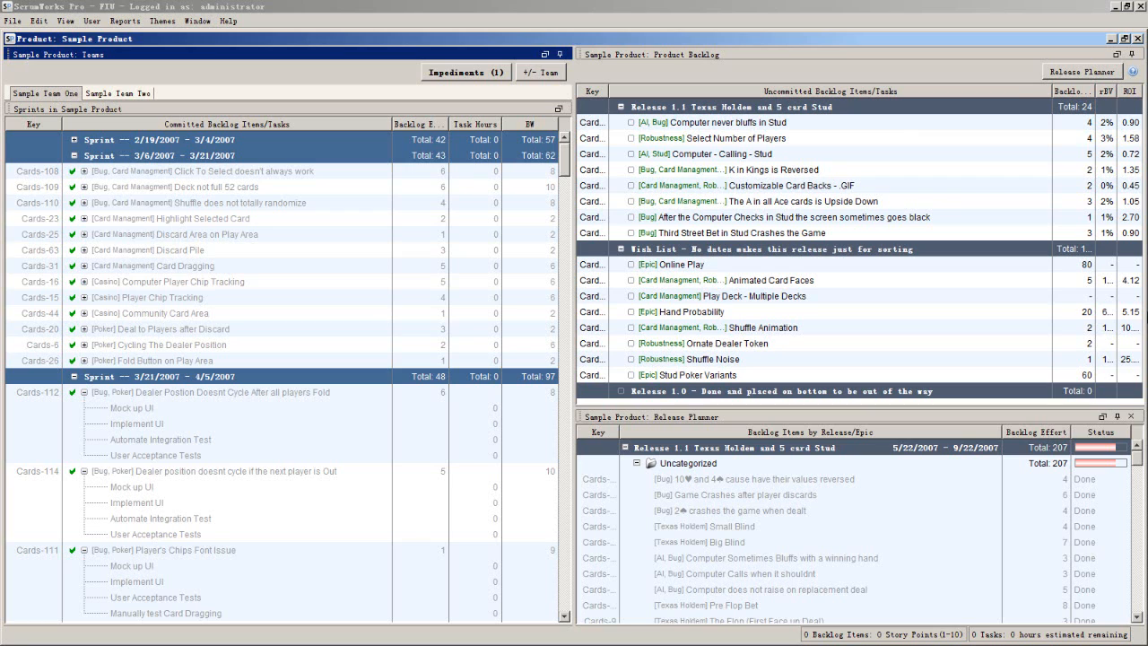
Add a backlog item titled "Email Widget" to Release 1.1 with an email-access user story description and an effort of 2.
left_click(627, 111)
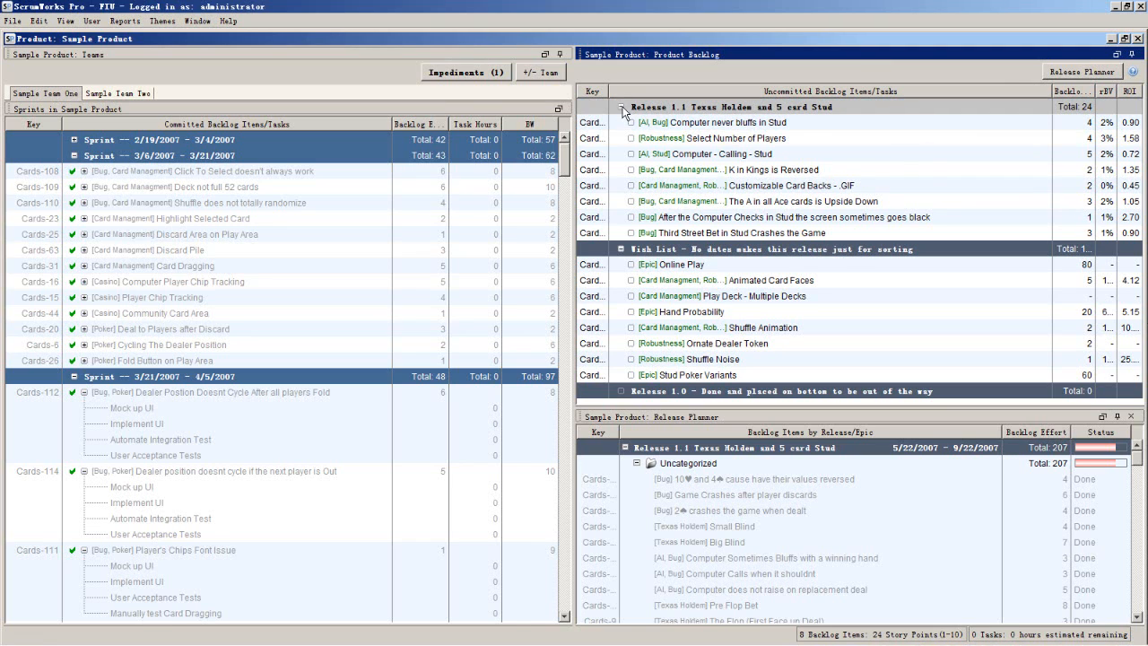
right_click(677, 105)
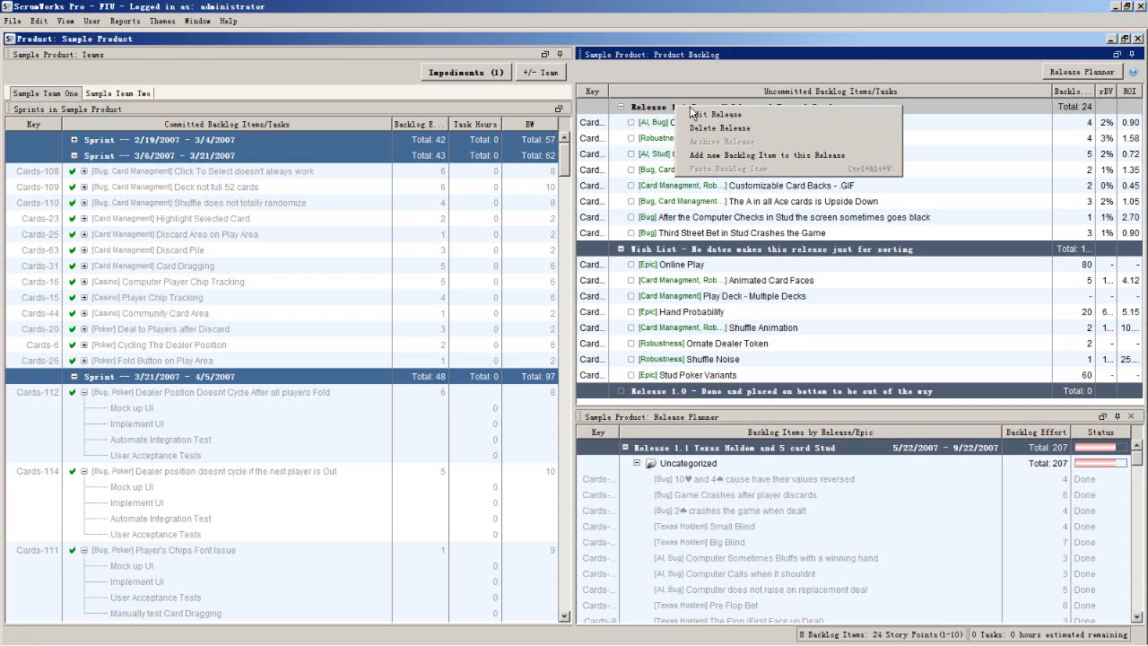
left_click(743, 156)
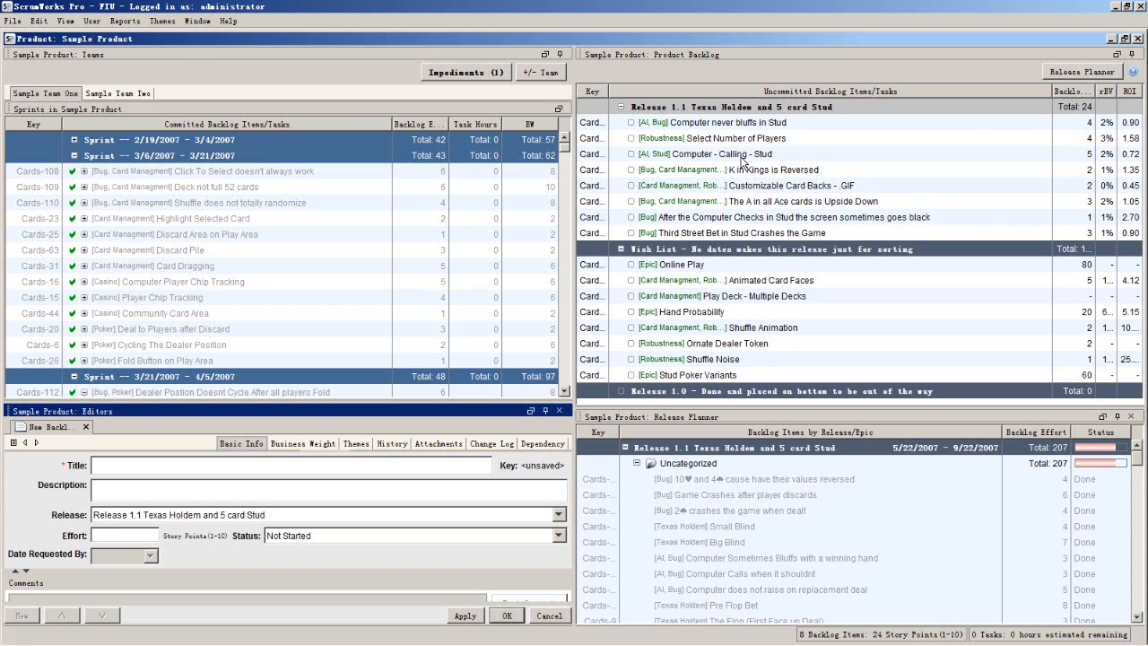
left_click(465, 615)
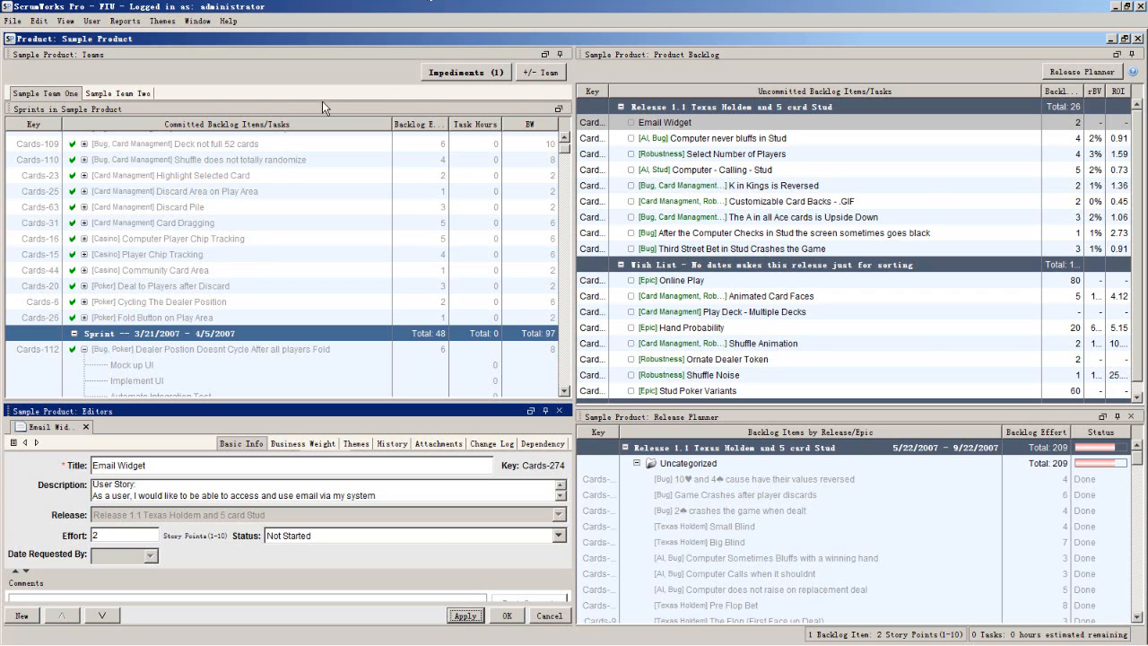
Collapse the backlog item editor pane and float the sprints pane over the Teams area.
left_click(545, 410)
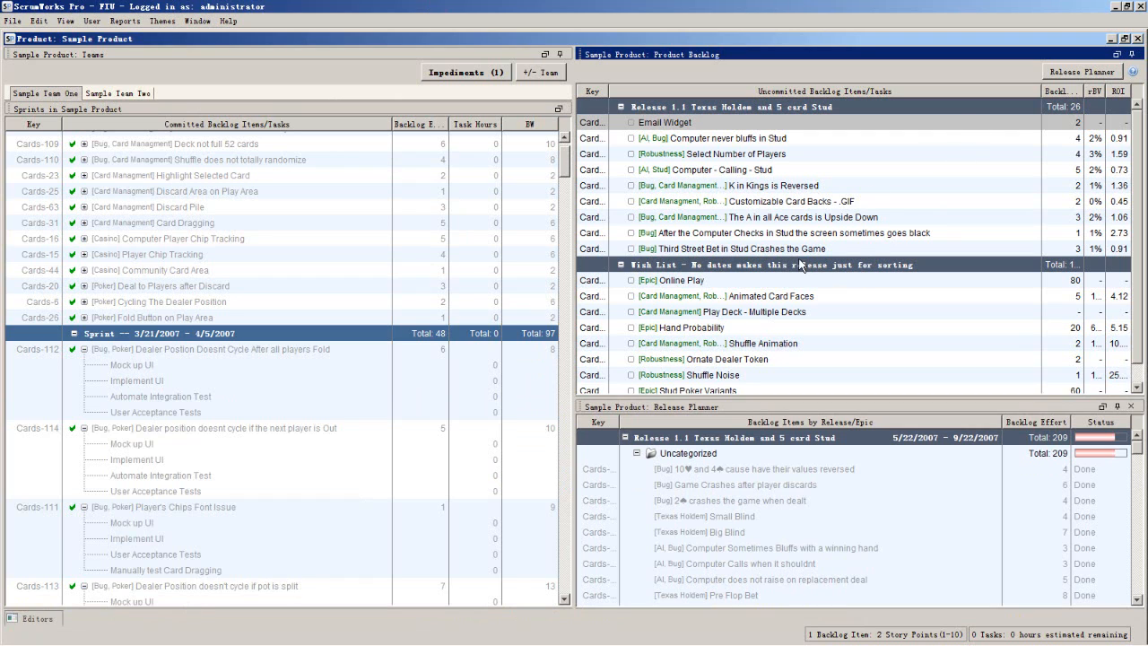
left_click(556, 111)
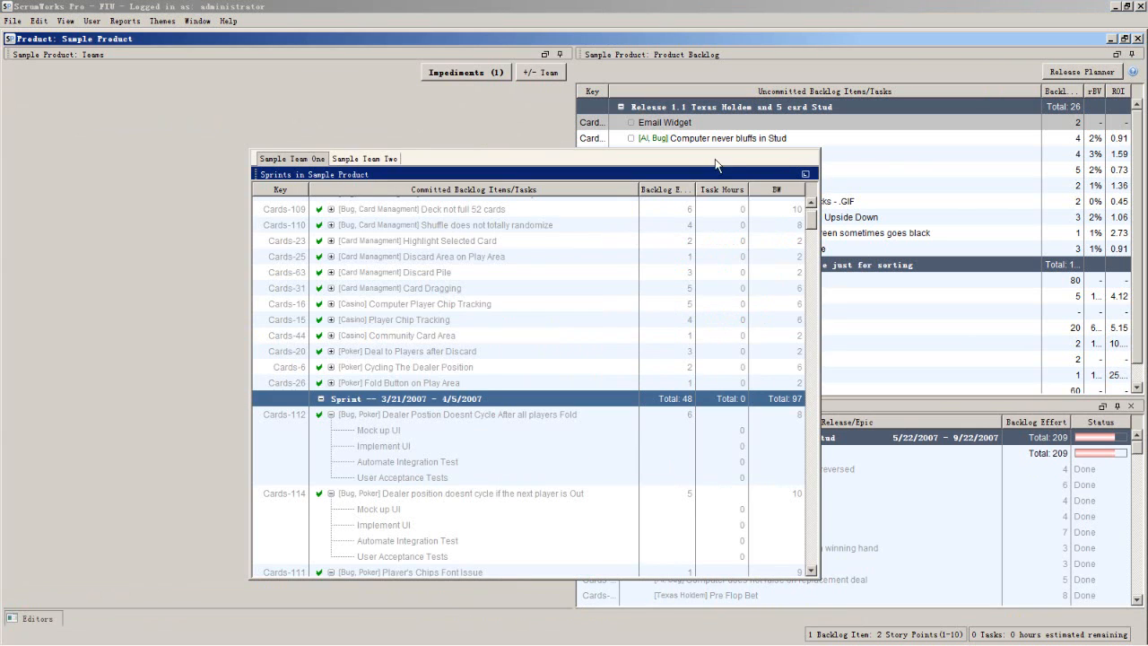
left_click_drag(716, 164, 454, 85)
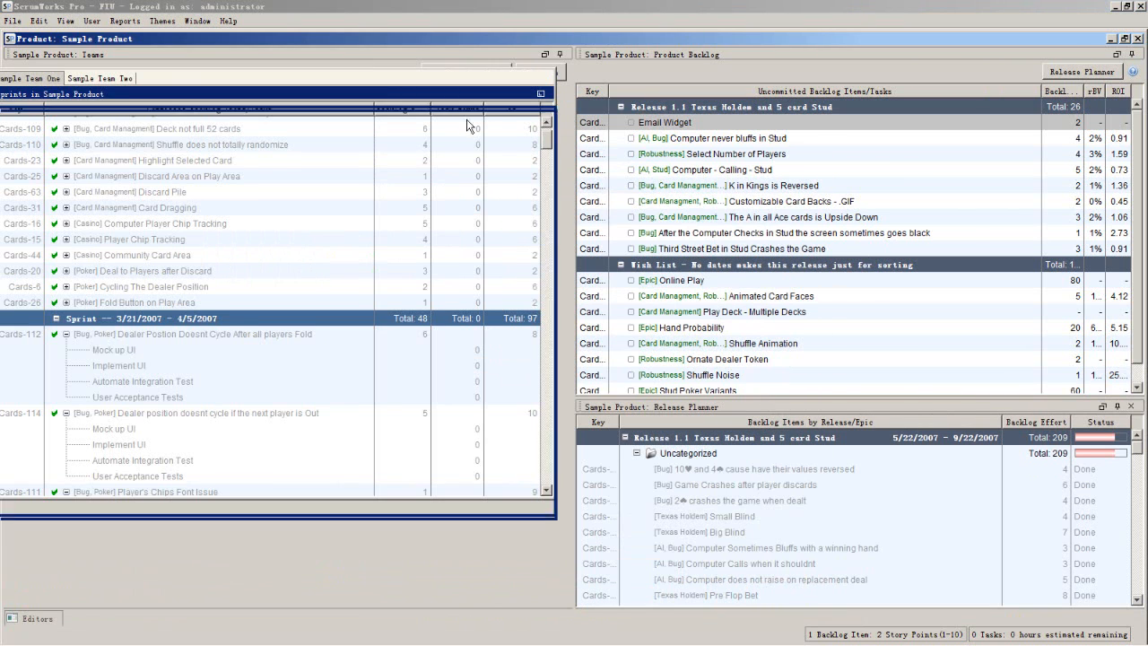
left_click_drag(467, 126, 481, 126)
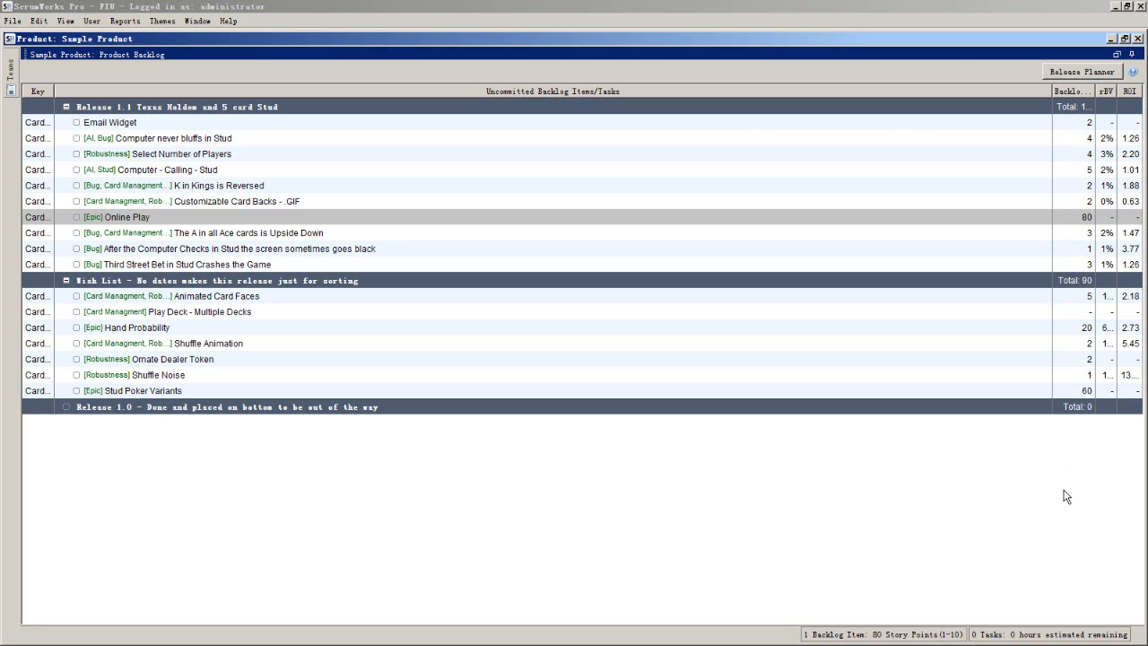
Move the Ornate Dealer Token backlog item from the Wish List to Release 1.0.
left_click(375, 326)
left_click(154, 250)
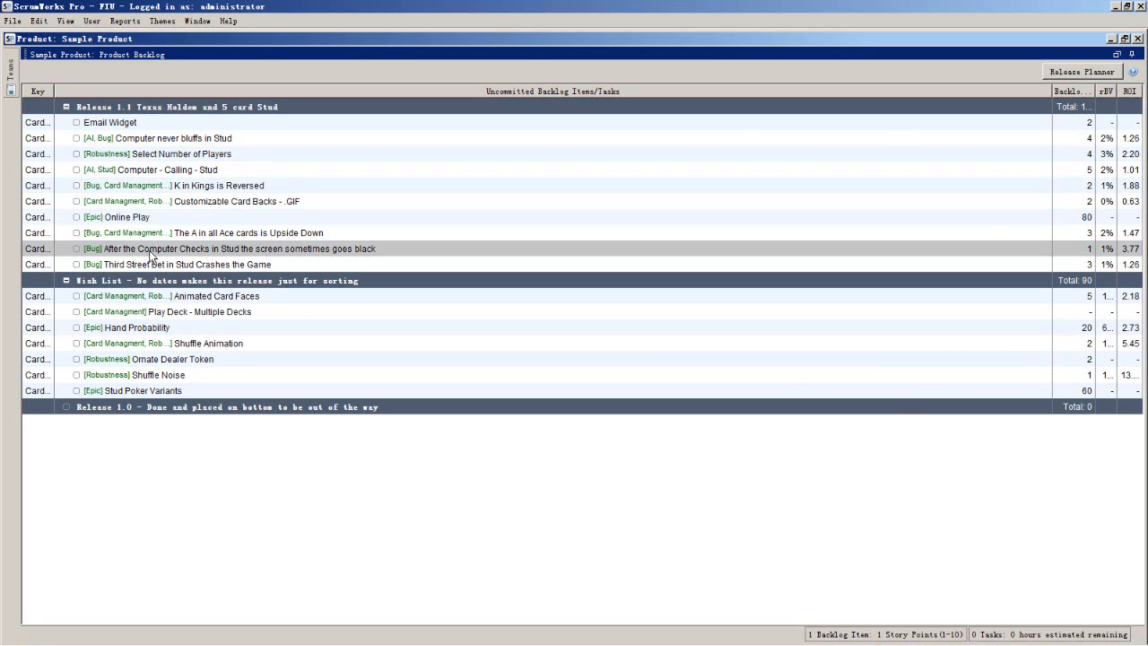
left_click(81, 314)
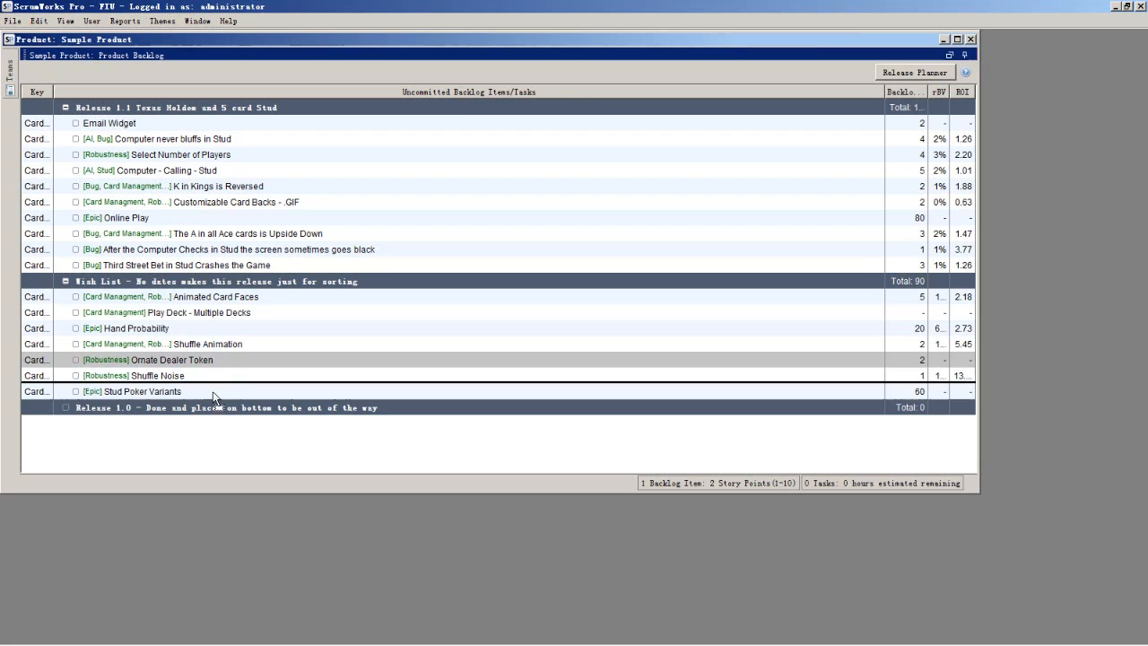
left_click_drag(171, 359, 179, 449)
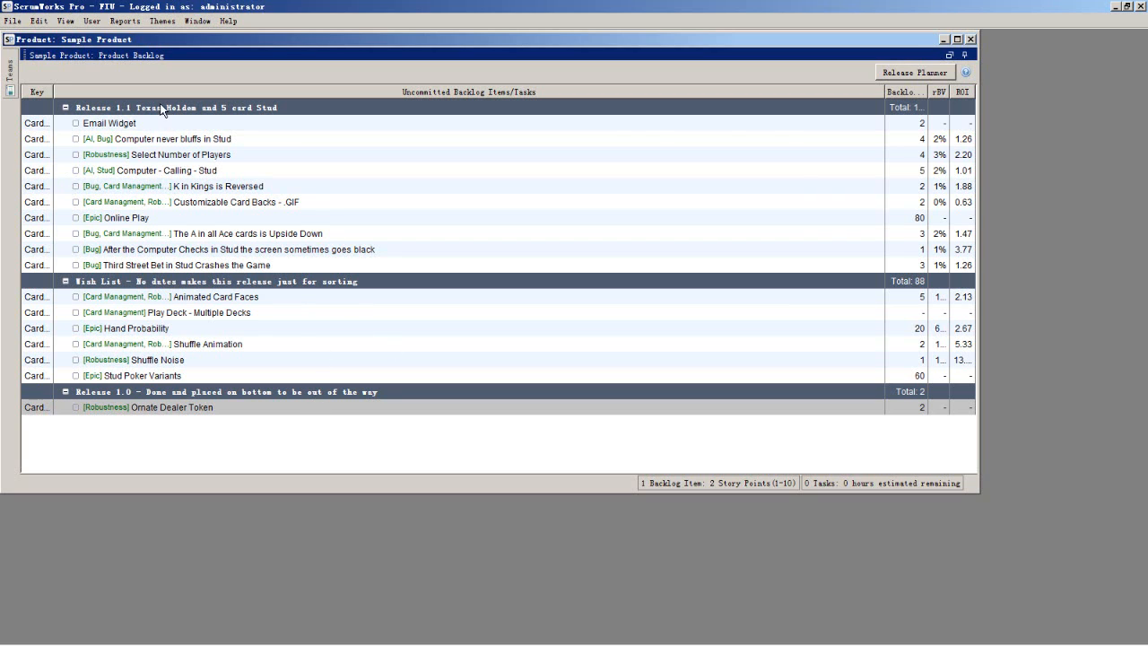
Examine the business weight, themes, downloaded data and basic info of the "Computer never bluffs in Stud" backlog item.
double_click(166, 139)
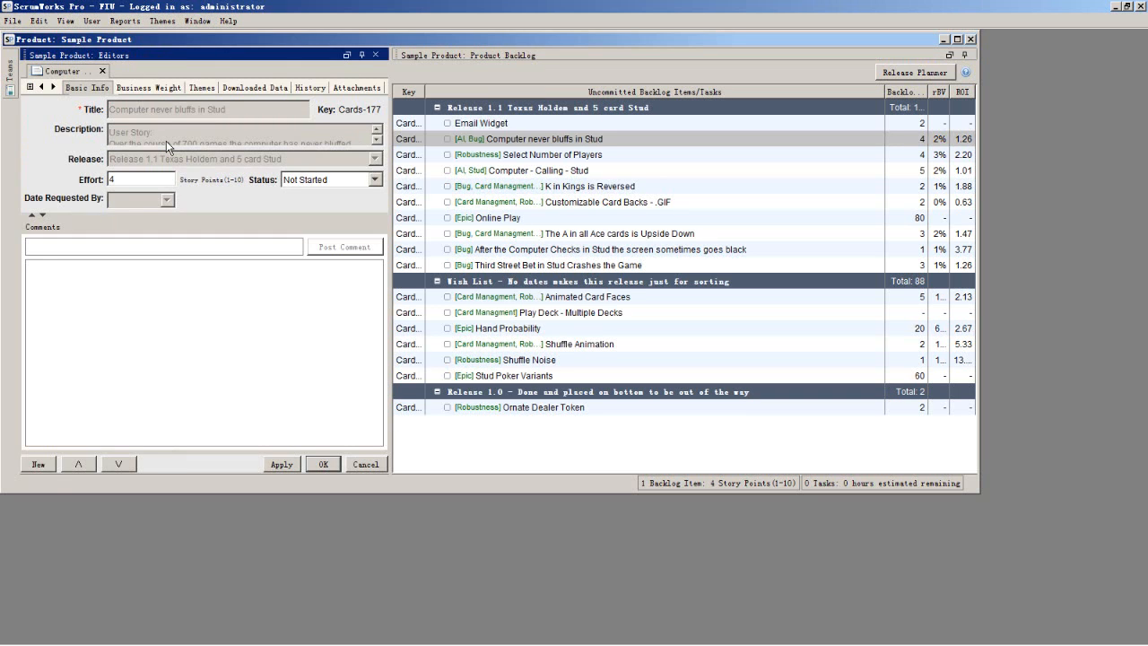
left_click(150, 88)
left_click(201, 87)
left_click(261, 87)
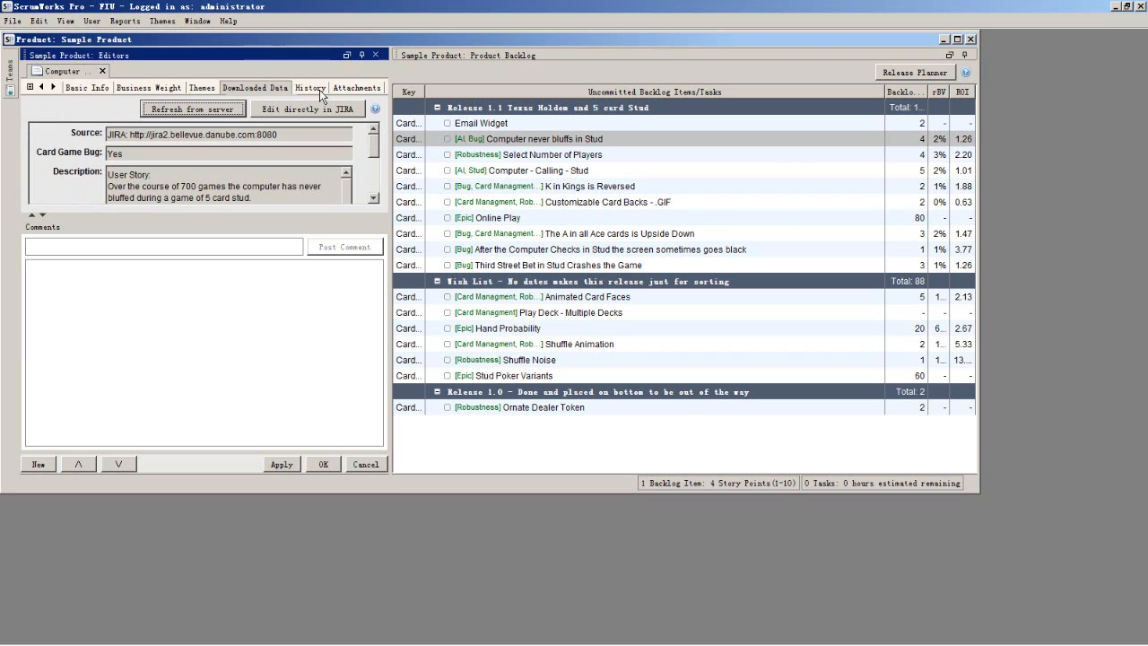
left_click(152, 88)
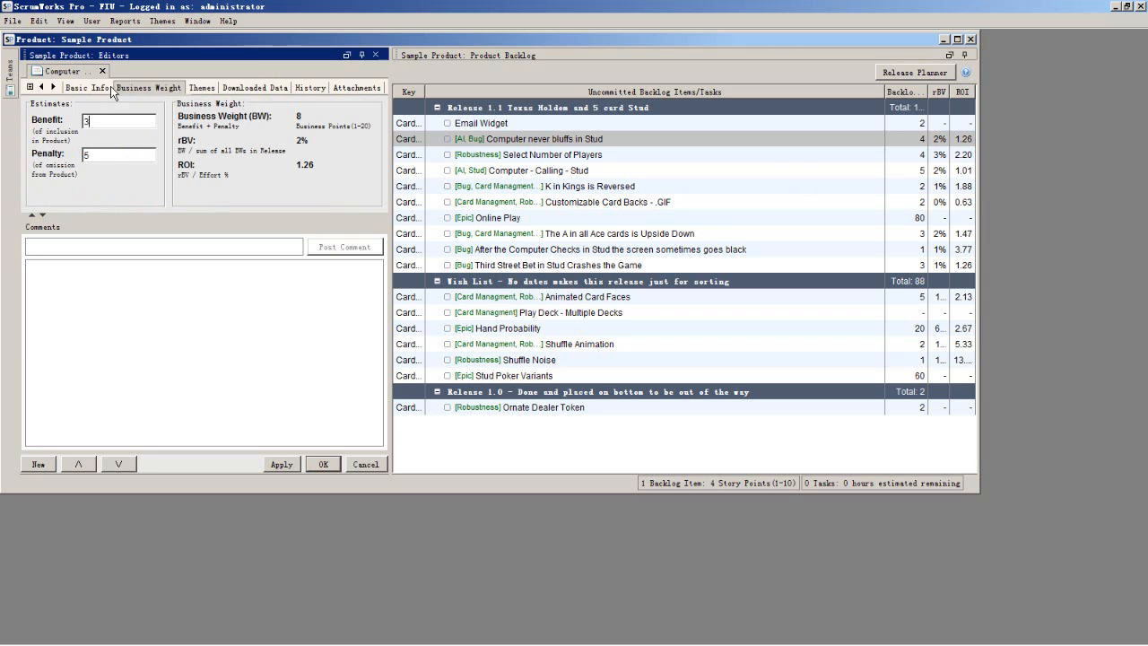
left_click(98, 88)
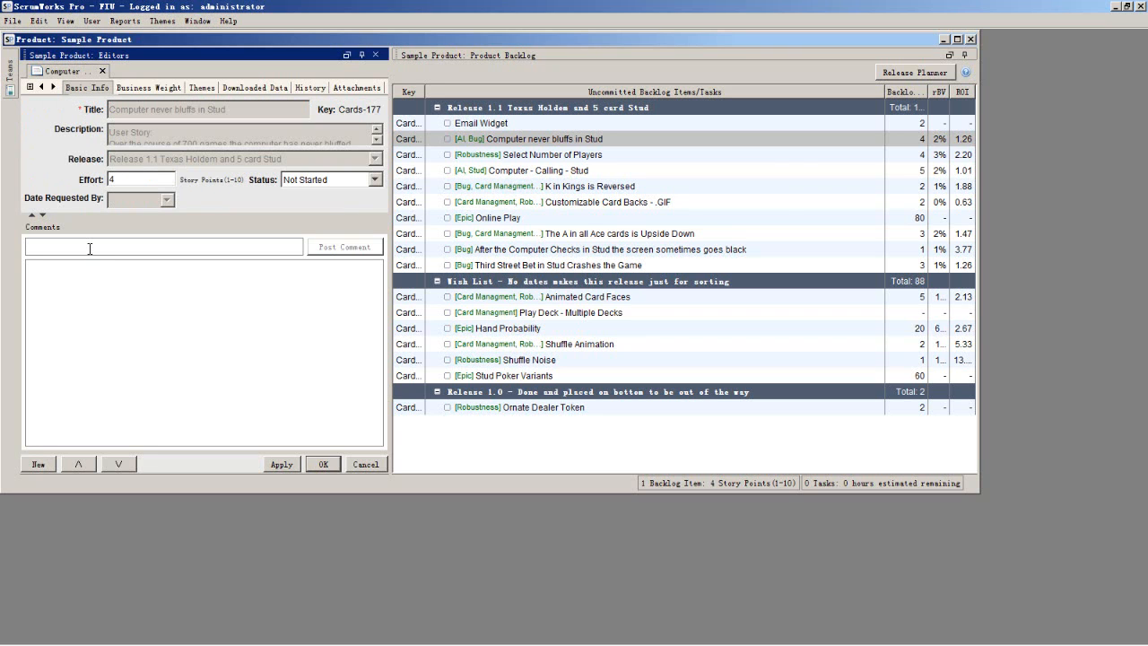
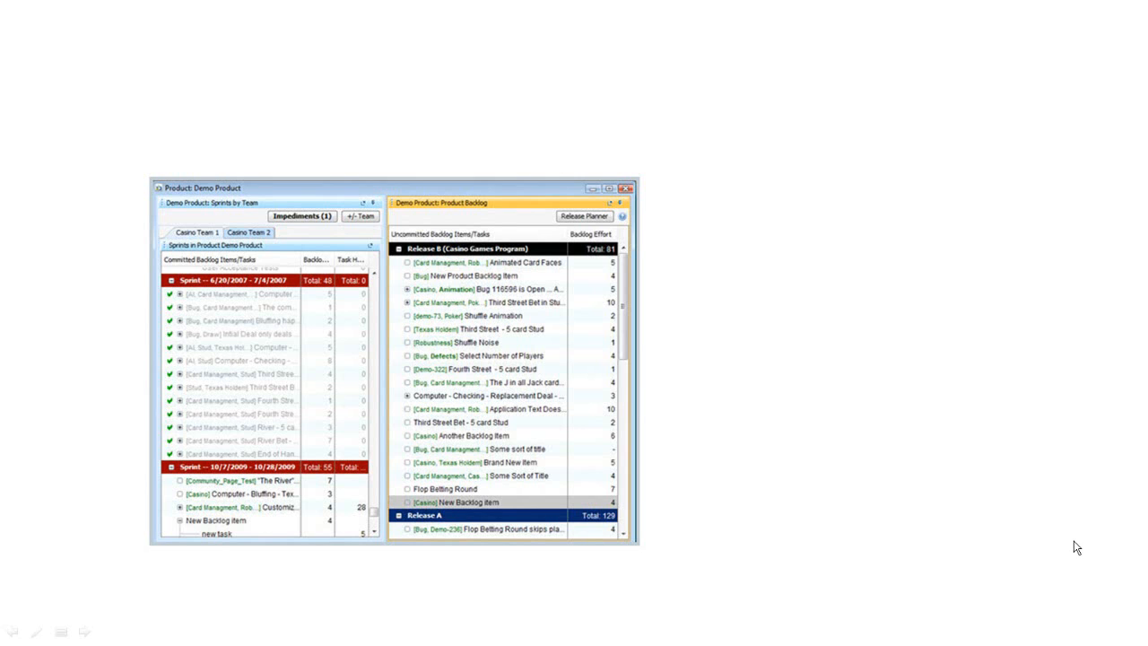
left_click(884, 475)
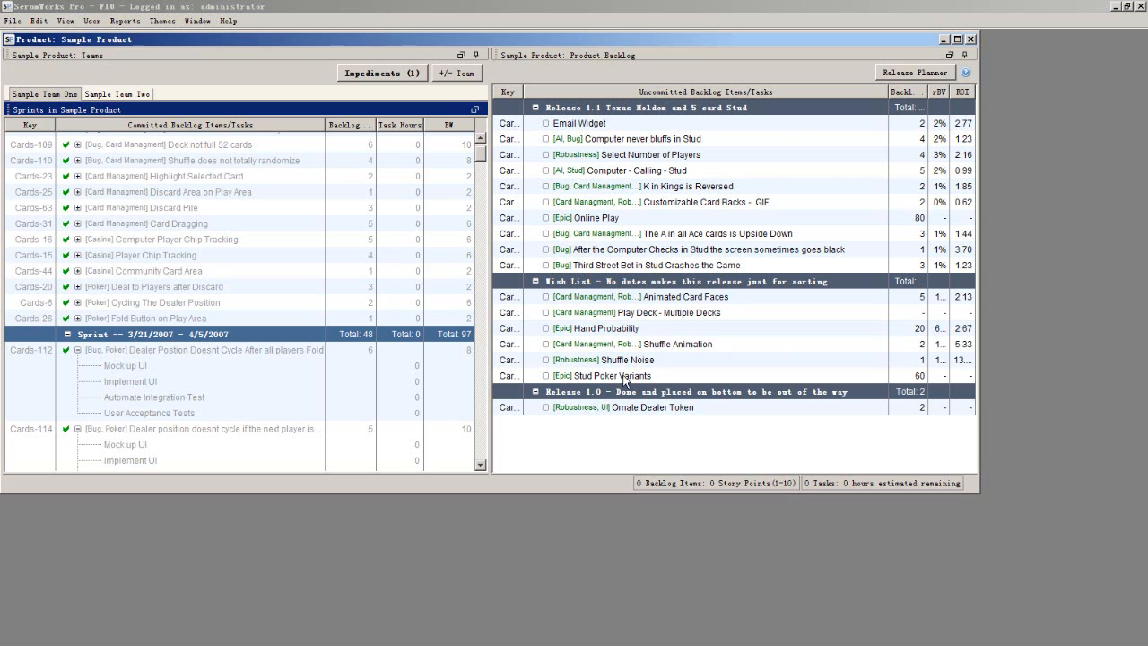
Commit the Ornate Dealer Token backlog item from Release 1.0 to the 3/6/2007 - 3/21/2007 sprint.
left_click(608, 408)
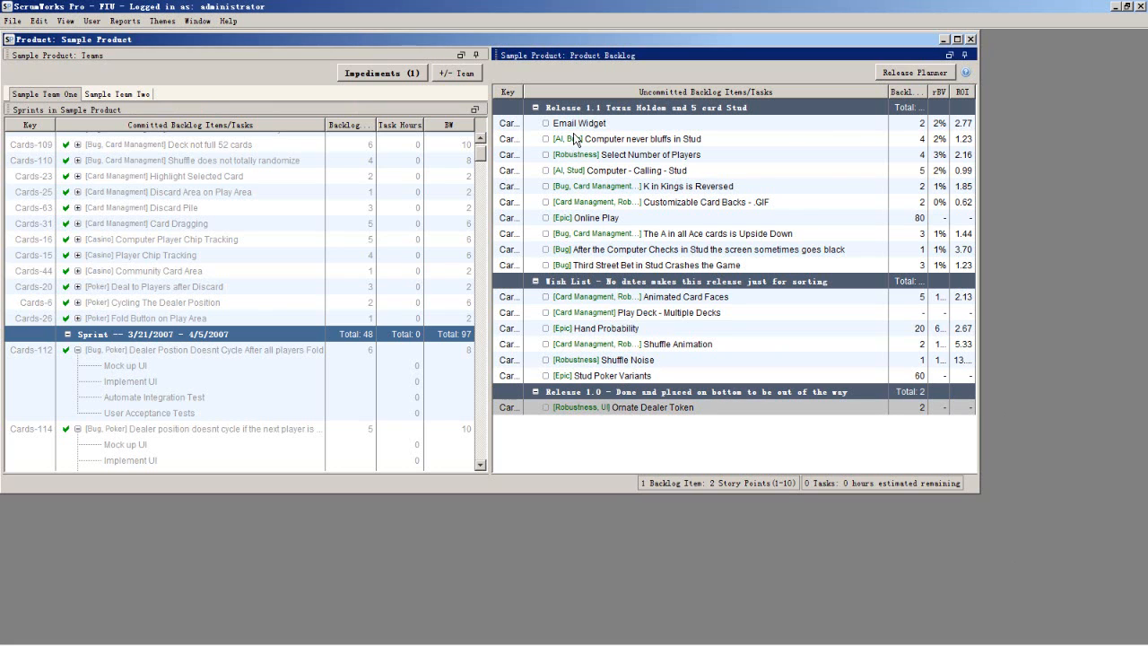
left_click_drag(564, 405, 135, 193)
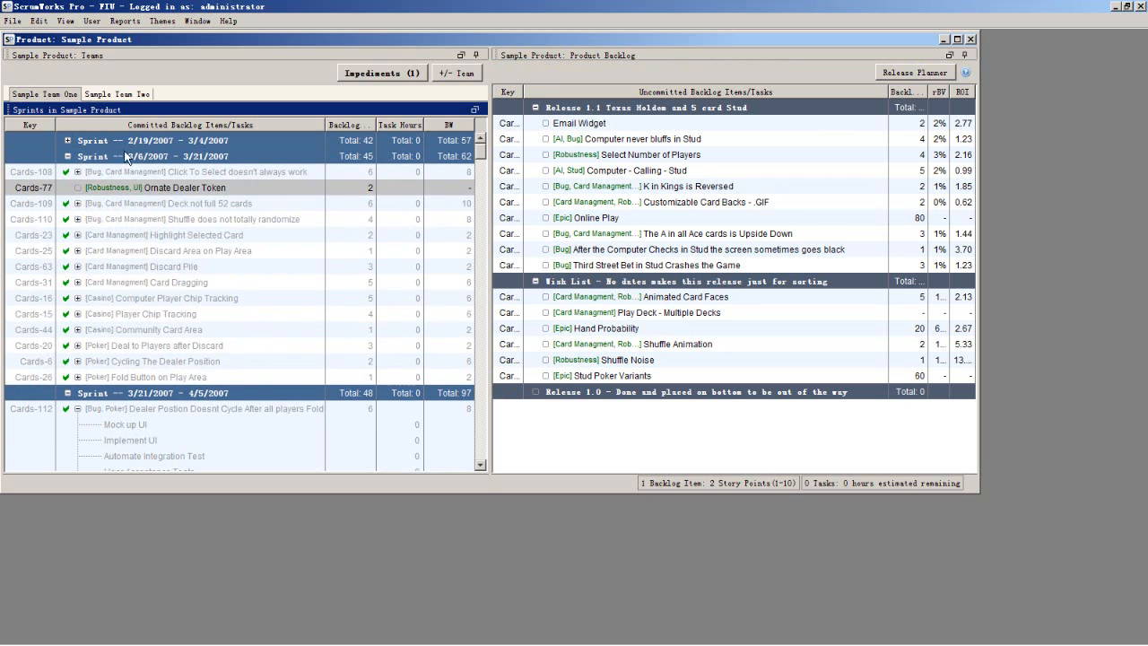
Return the Ornate Dealer Token backlog item from the 3/6/2007 - 3/21/2007 sprint to Release 1.0.
left_click(68, 158)
left_click(68, 157)
left_click(67, 158)
left_click(97, 186)
left_click_drag(106, 193, 623, 448)
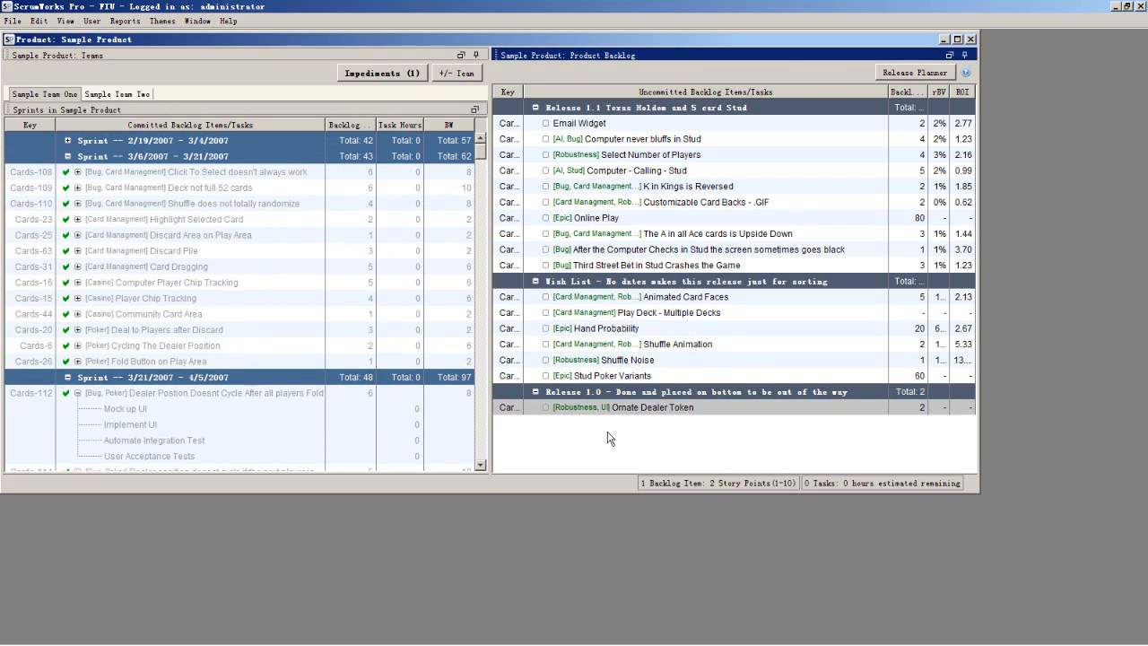
Commit the Stud Poker Variants backlog item to the 2/19/2007 - 3/4/2007 sprint and collapse that sprint.
left_click(579, 377)
left_click_drag(113, 156, 113, 157)
scroll(128, 261, "up", 2)
scroll(128, 260, "up", 4)
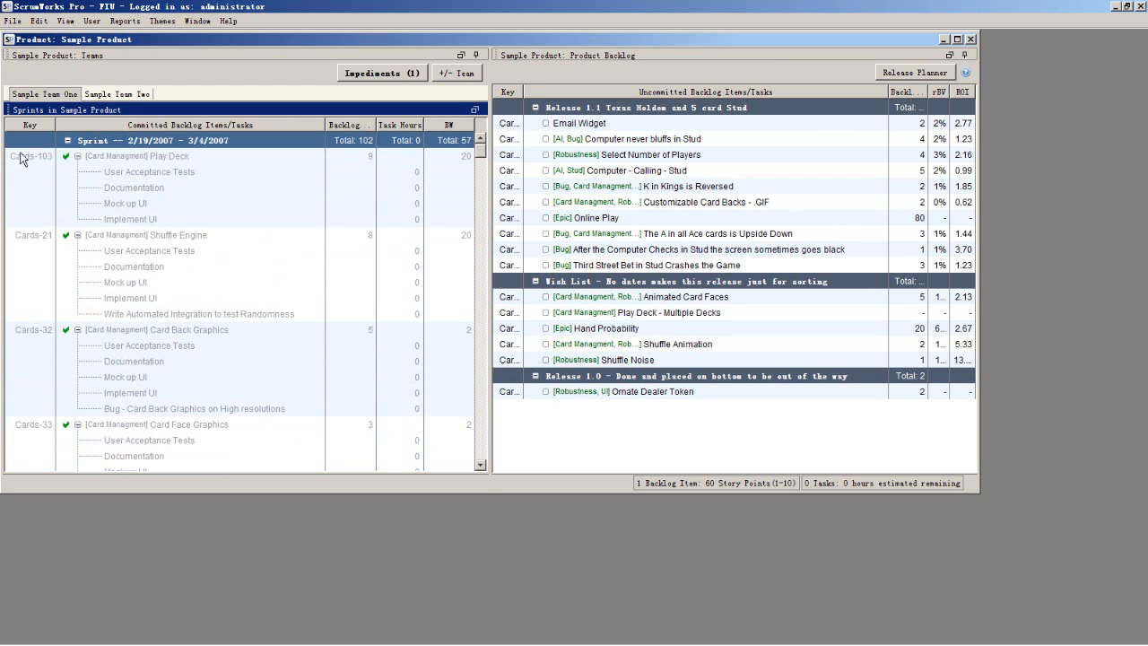
left_click(67, 140)
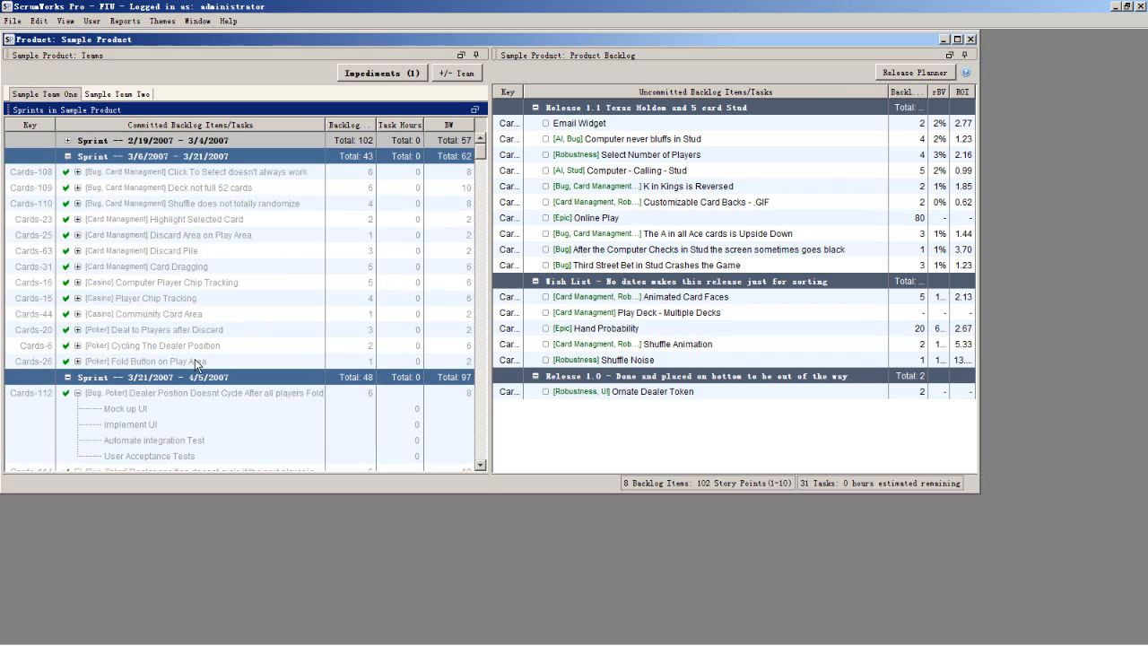
Commit Shuffle Animation to the 3/6/2007 - 3/21/2007 sprint and start a new task for it titled "Delelpment print feature".
left_click_drag(573, 346, 208, 330)
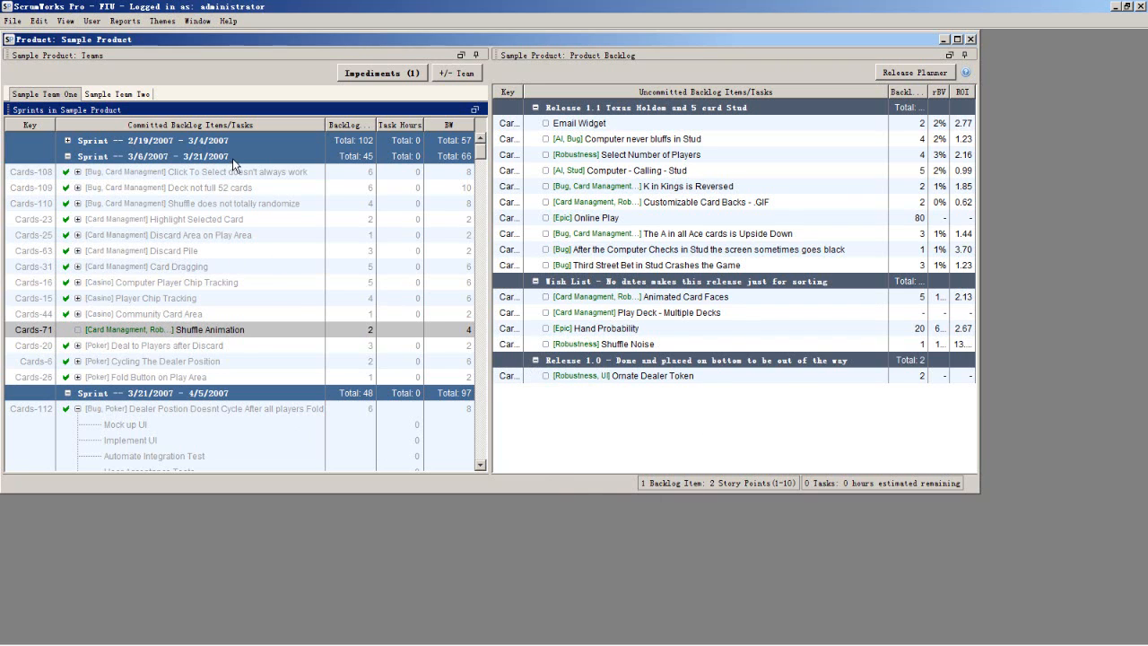
right_click(207, 325)
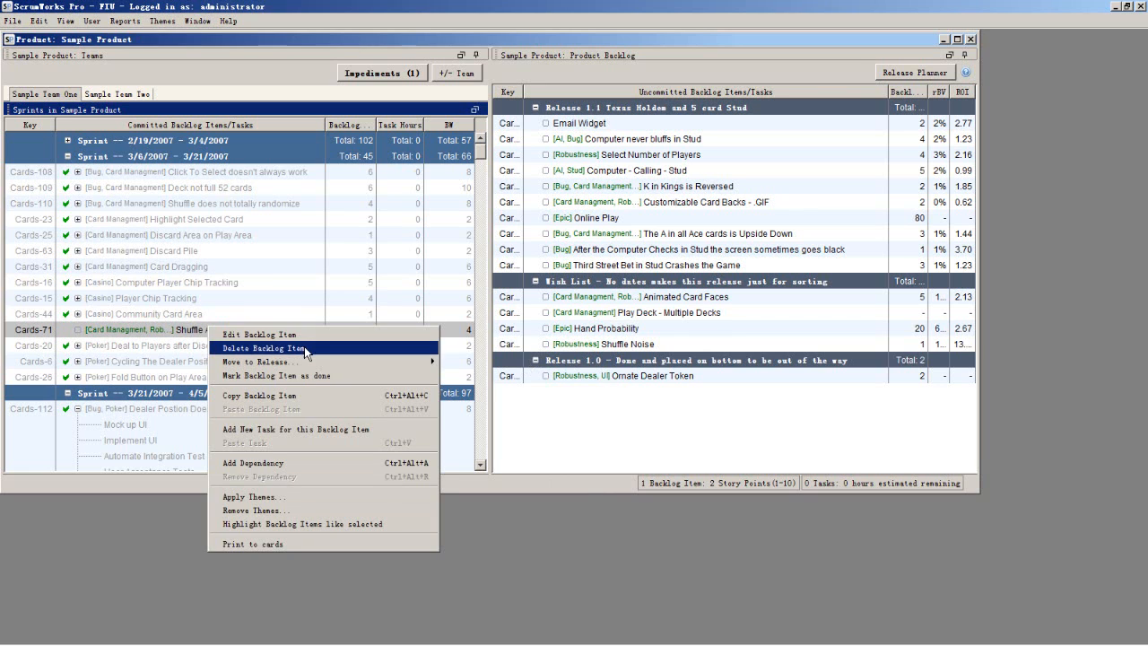
left_click(323, 429)
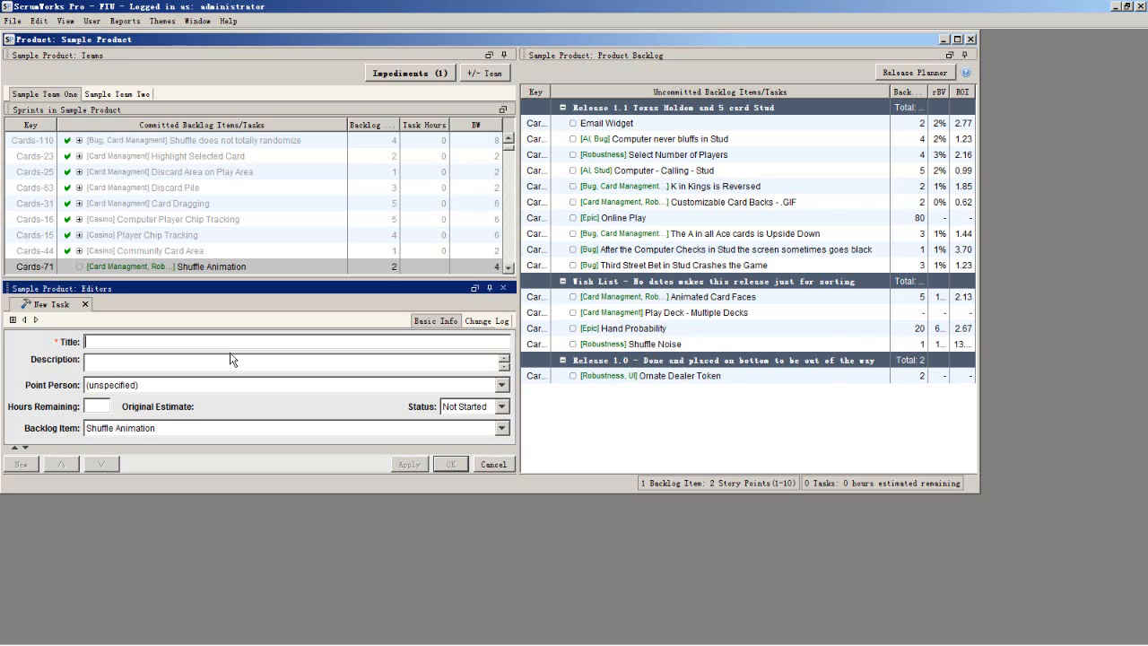
type("Delelpment")
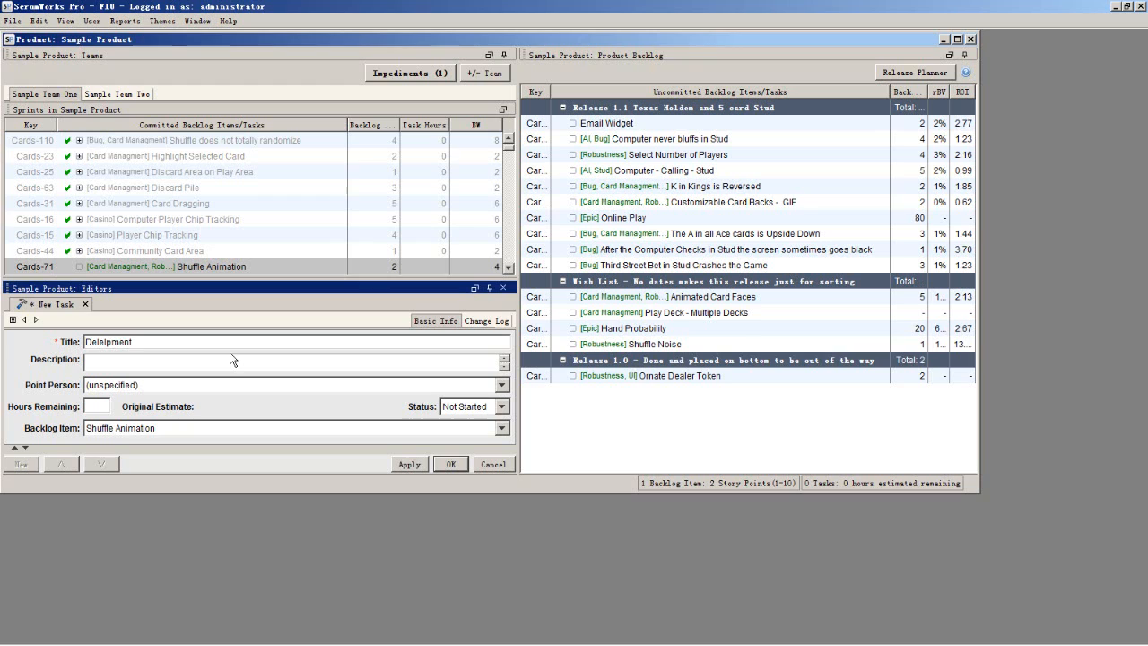
type(" print")
type(" feature")
Enter the description "we need to get docuems be pinted" for the new Shuffle Animation task.
type("we need to ")
type("get eh d")
key("BackSpace")
key("BackSpace")
key("BackSpace")
key("BackSpace")
type("docuemnt")
key("BackSpace")
key("BackSpace")
type("s be f")
key("BackSpace")
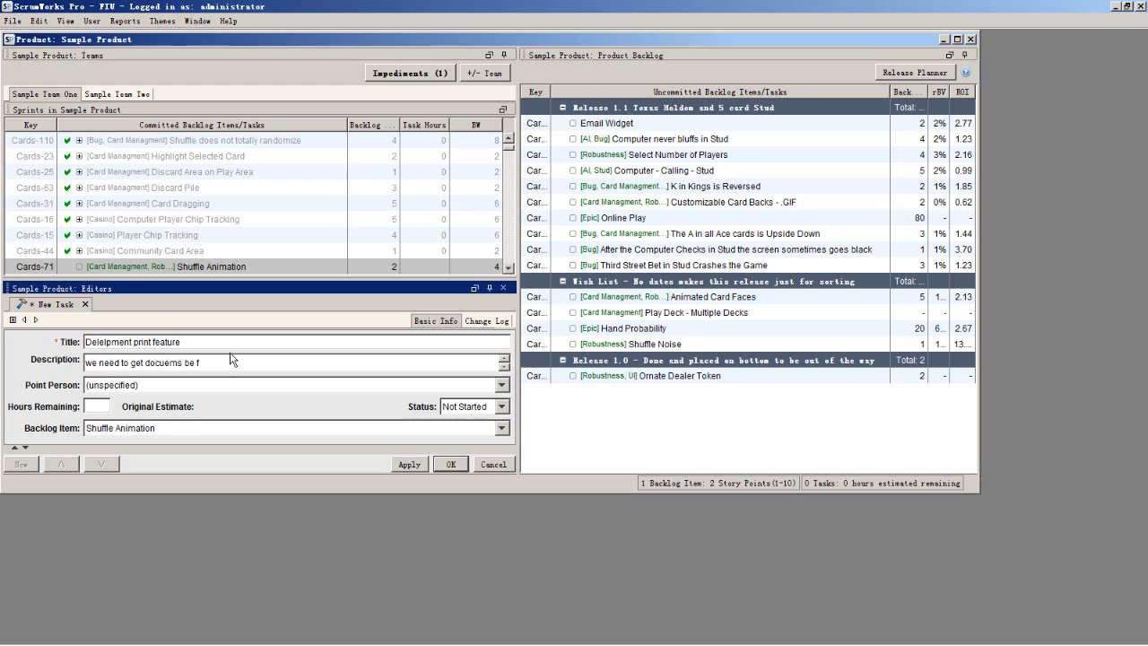
type("pintred")
Assign the third listed team member as the task's point person and set the hours remaining to 2.
left_click(298, 387)
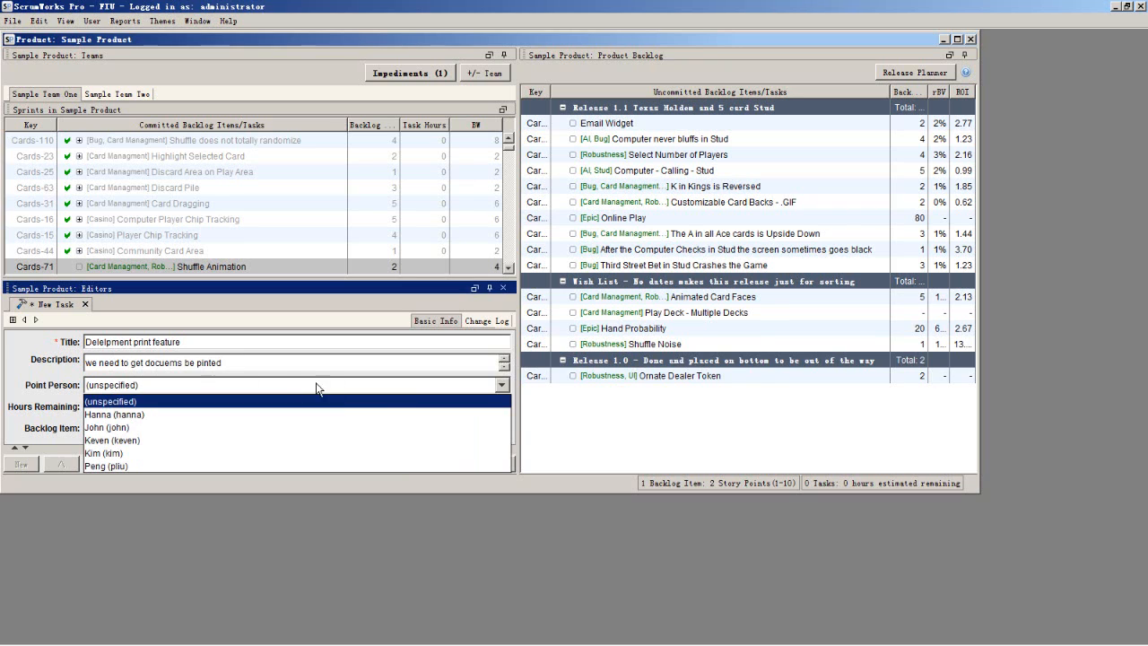
left_click(297, 428)
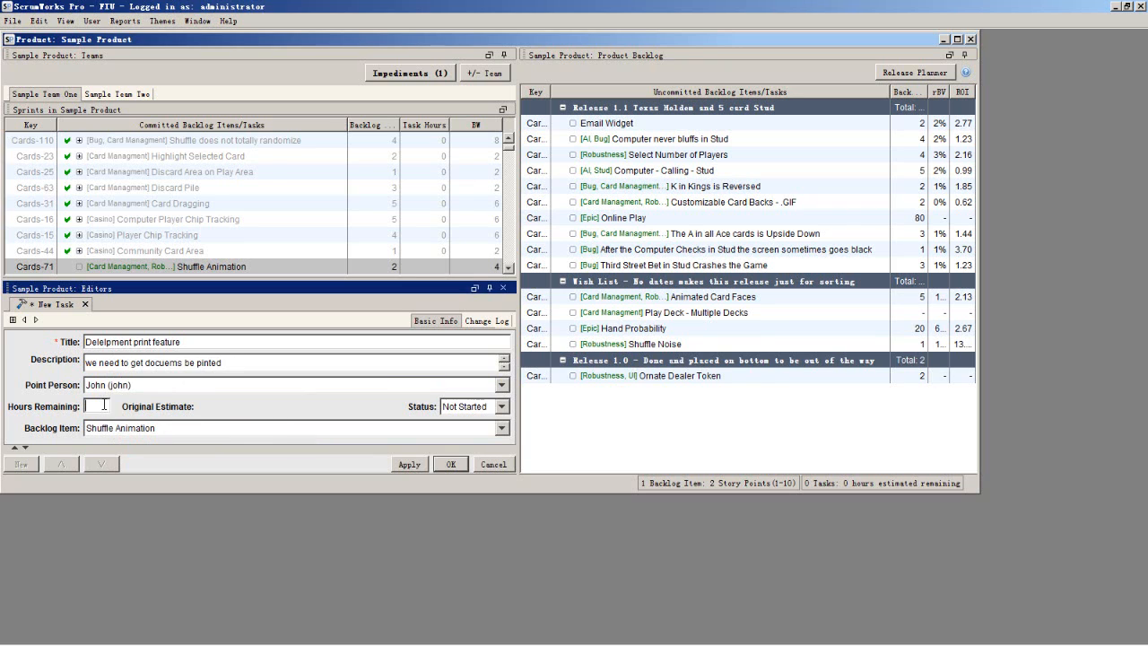
type("1")
key("BackSpace")
type("2")
Keep the task's status as Not Started and its backlog item as Shuffle Animation, and save the task.
left_click(490, 410)
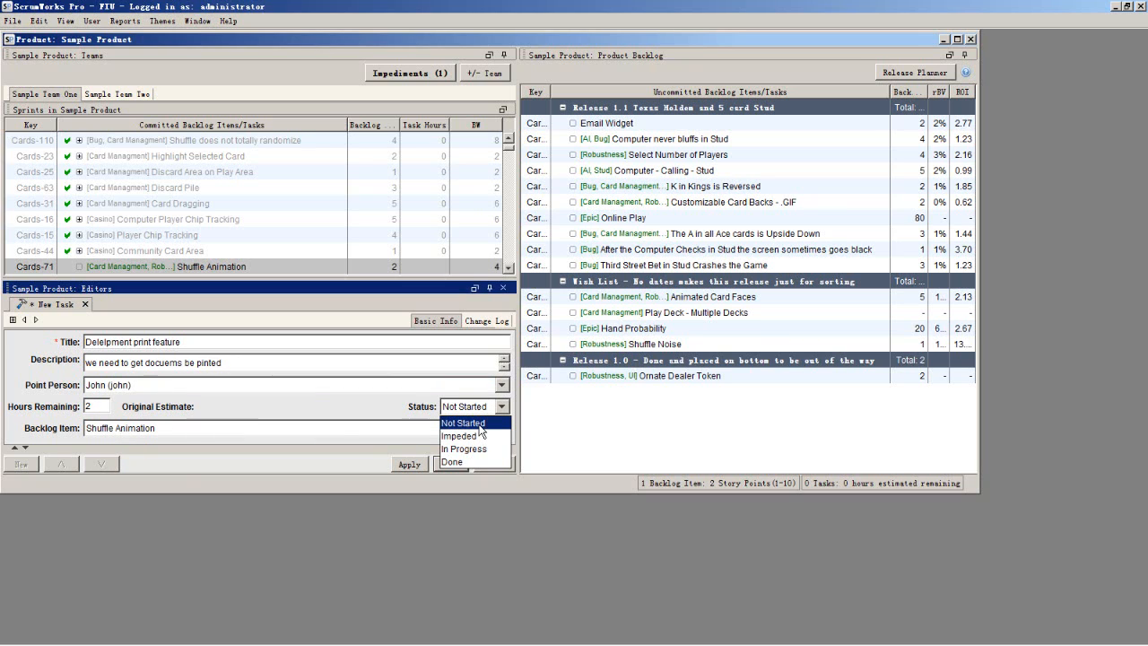
left_click(480, 425)
left_click(337, 428)
left_click(320, 430)
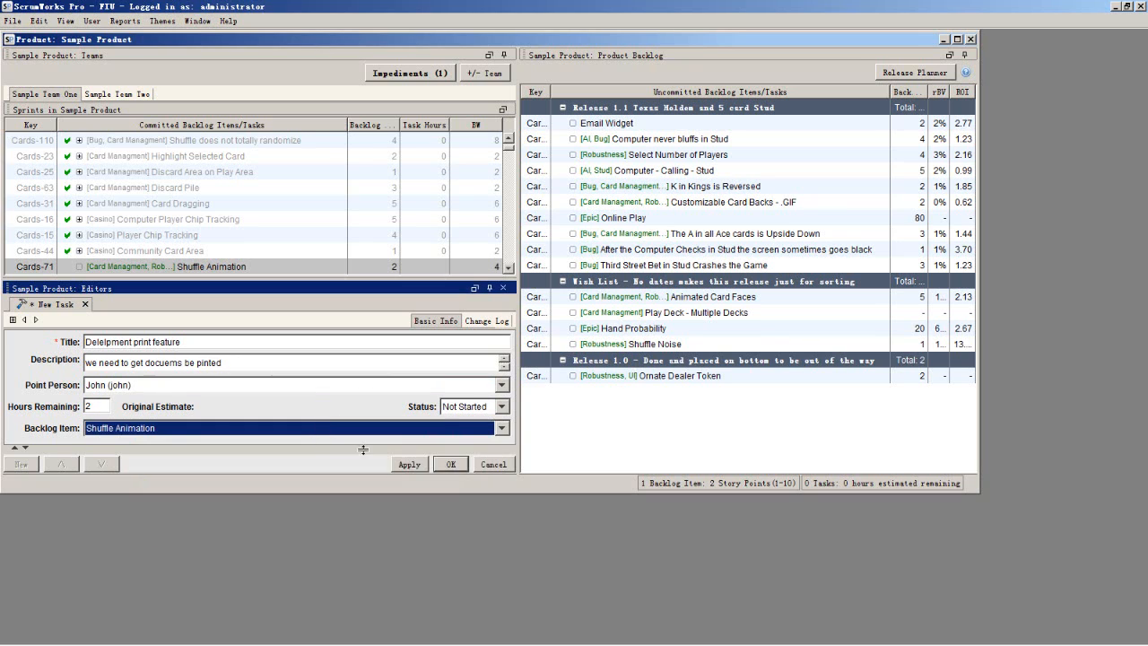
left_click(450, 464)
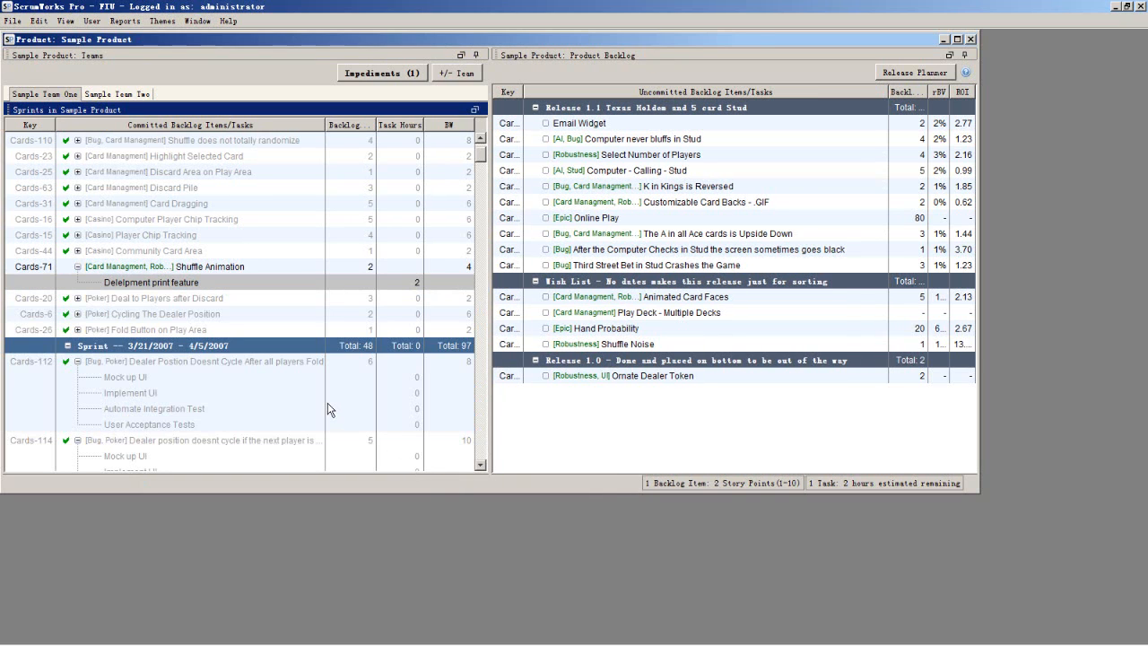
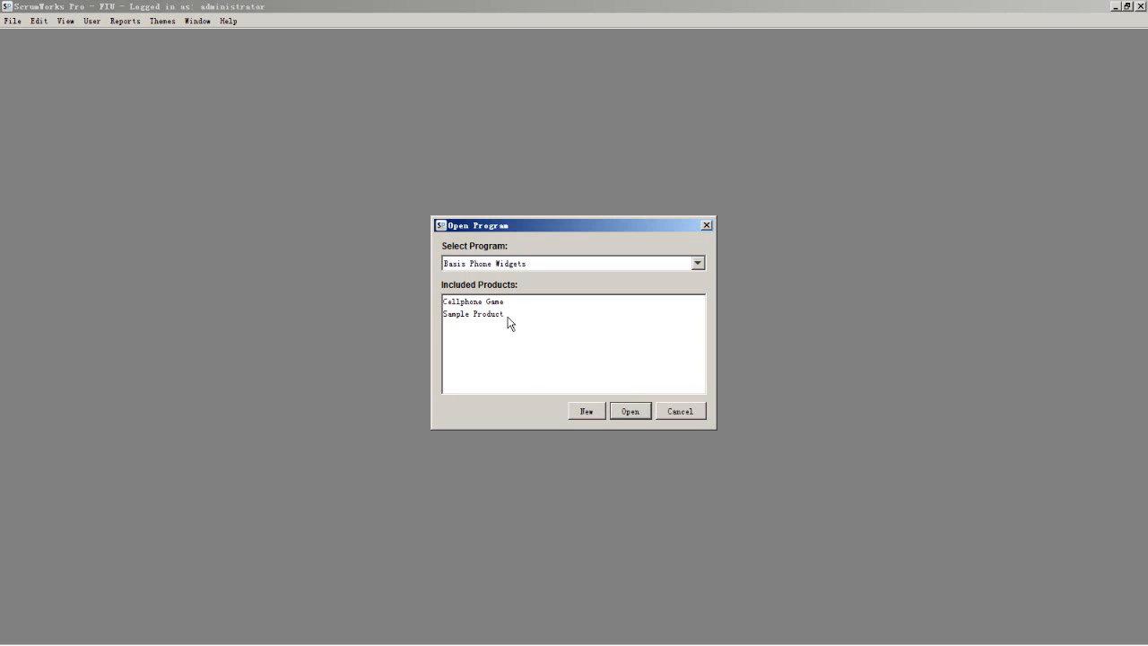
Open the Basis Phone Widgets program and its Smartphone test2 release for editing.
left_click(623, 415)
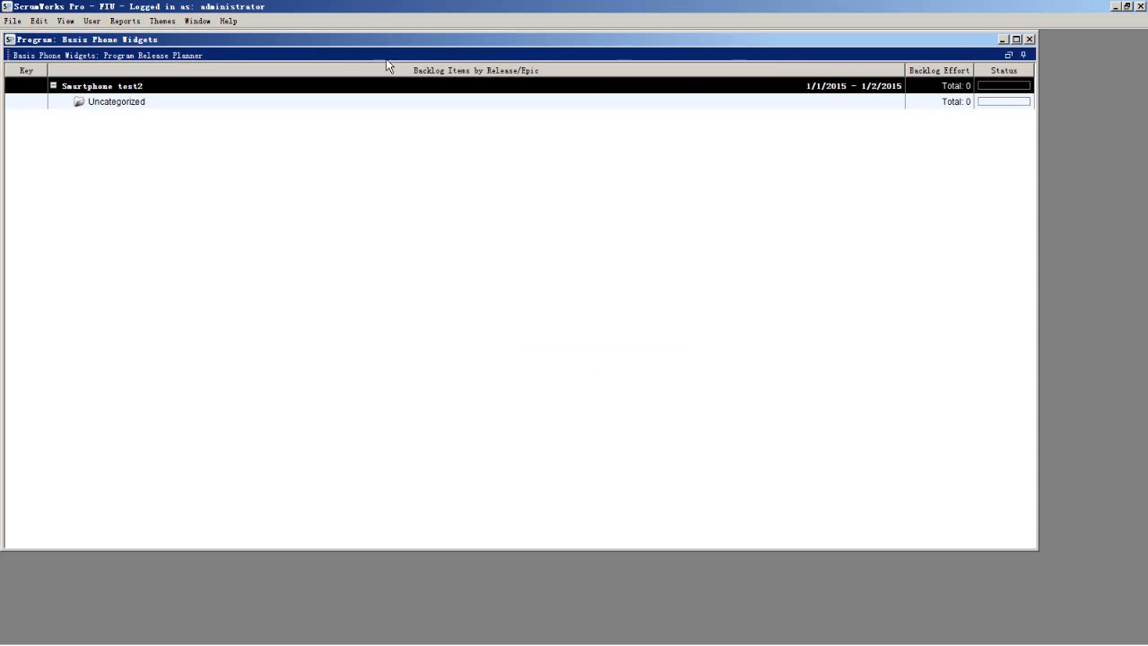
left_click(366, 102)
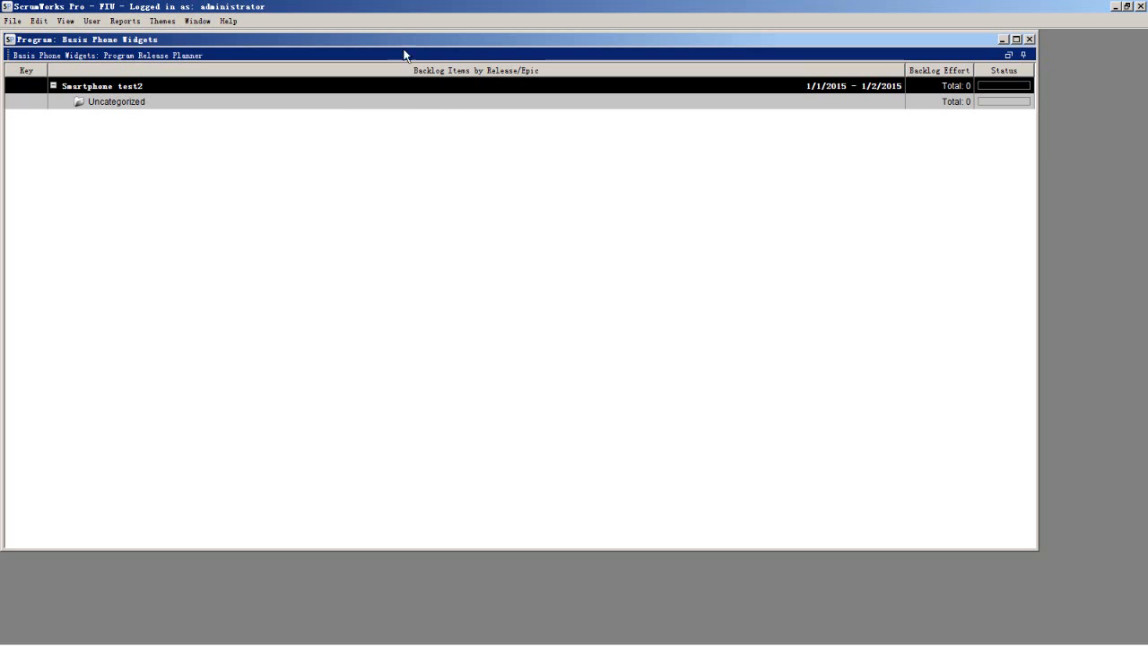
right_click(295, 86)
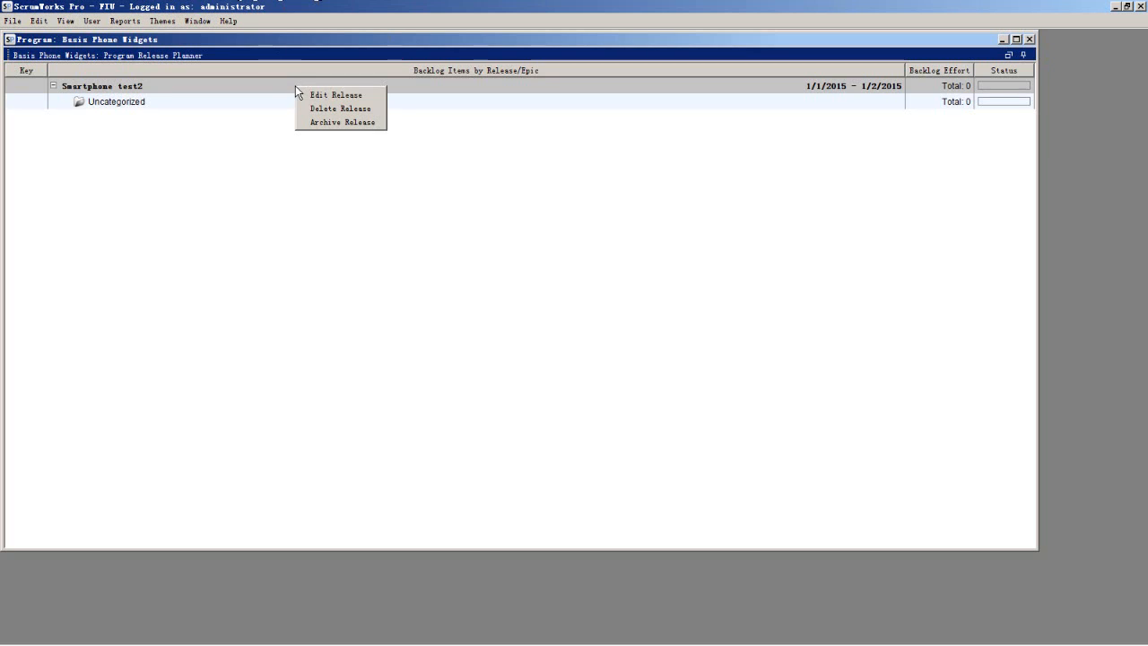
left_click(340, 95)
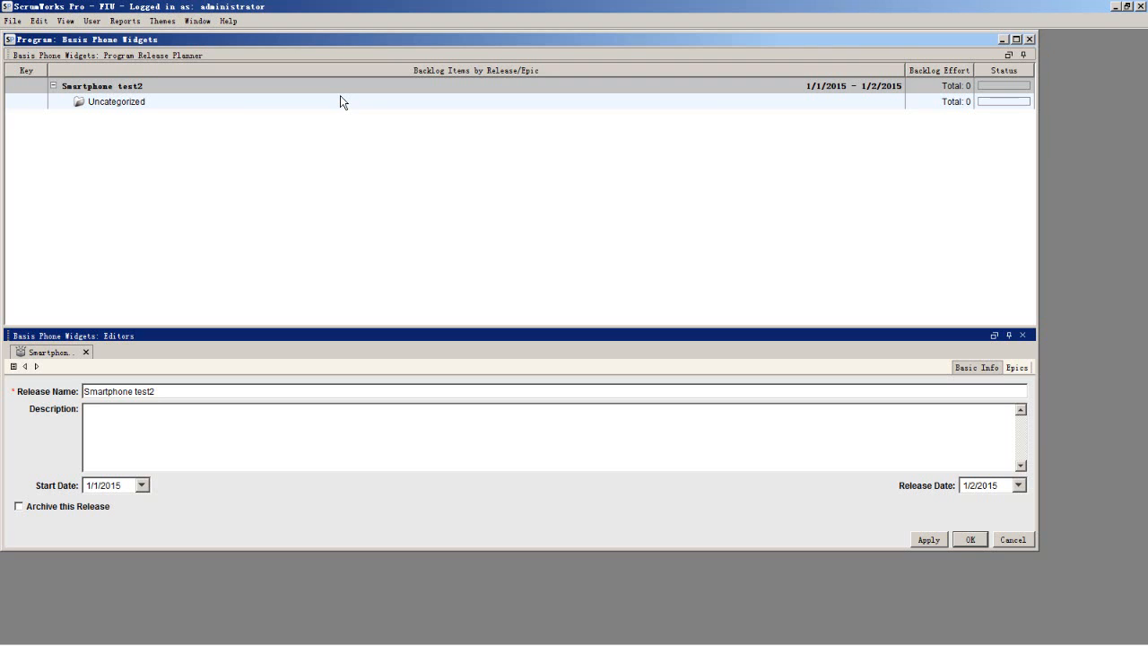
View the epics of the Smartphone test2 release and the form for adding an epic, without adding one.
left_click(1018, 368)
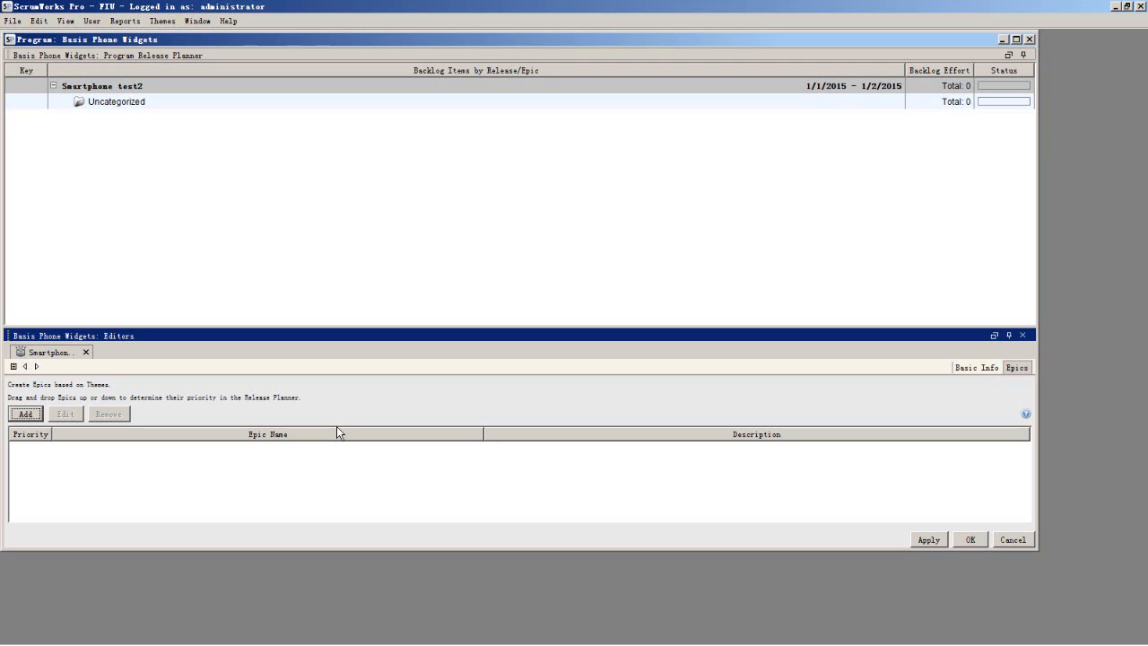
left_click(27, 413)
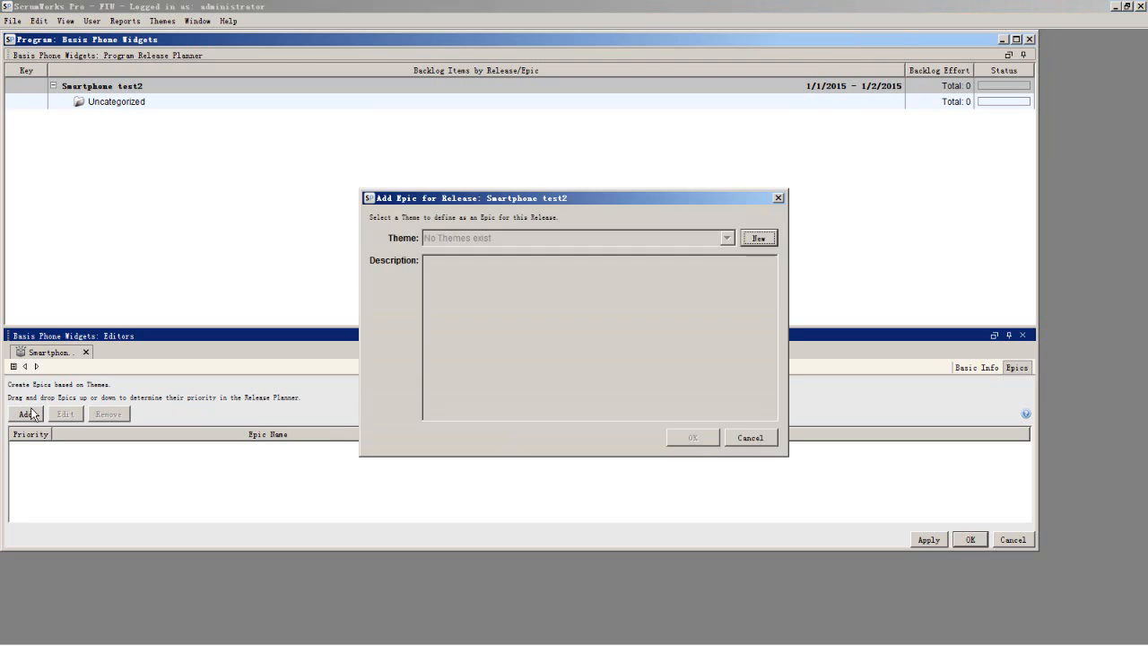
left_click(759, 442)
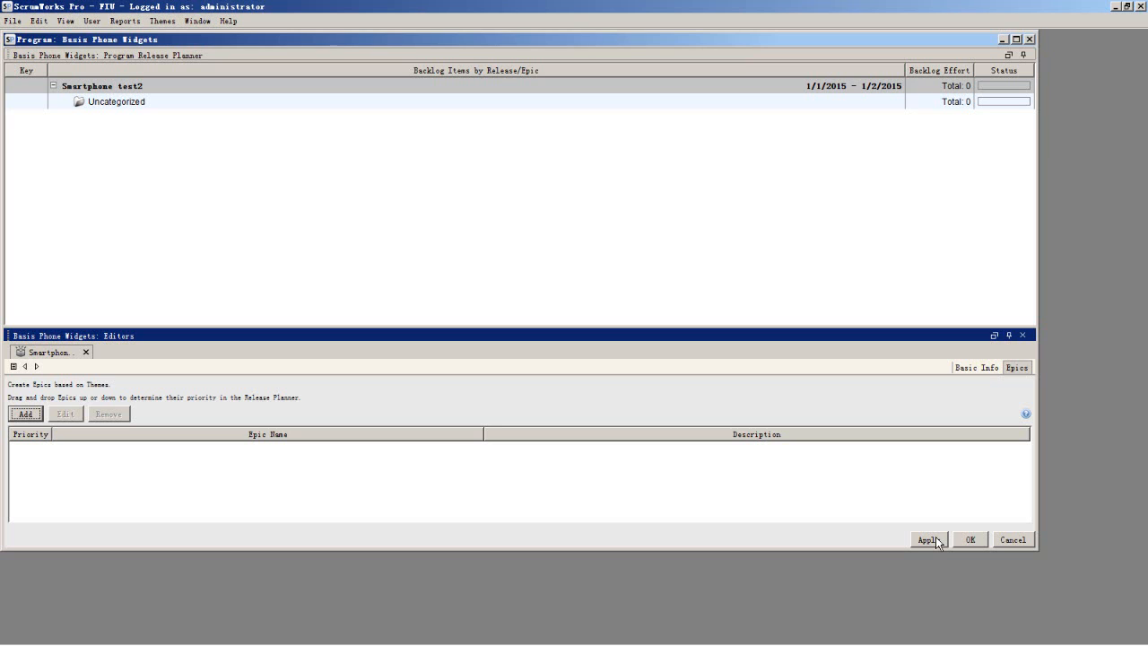
left_click(206, 105)
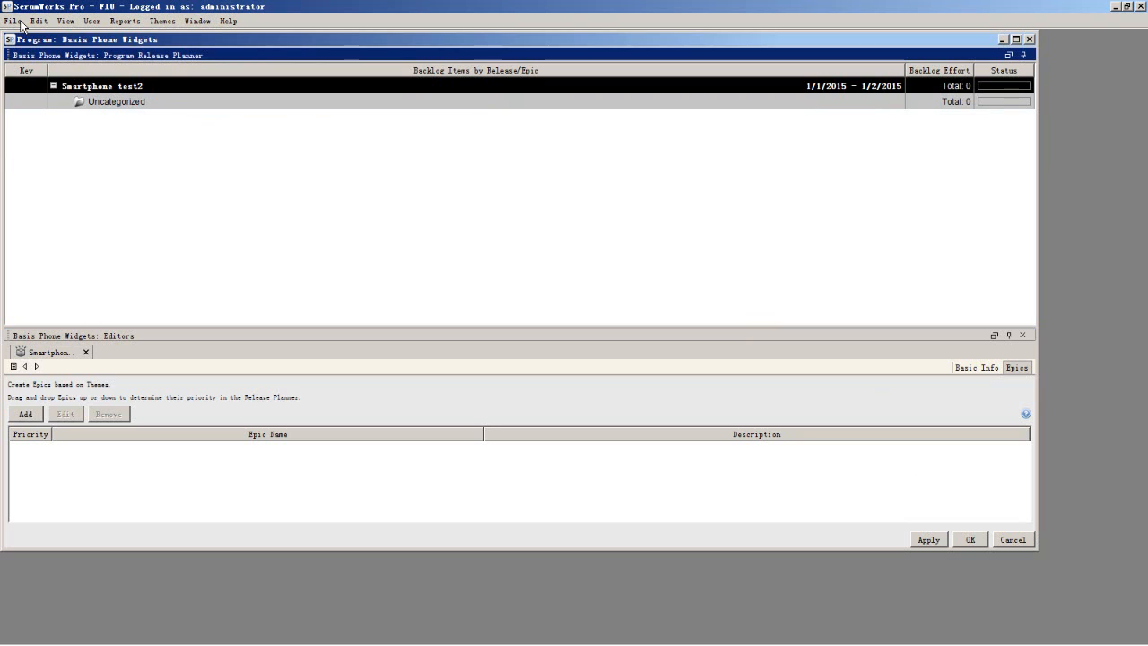
left_click(20, 24)
mouse_move(40, 37)
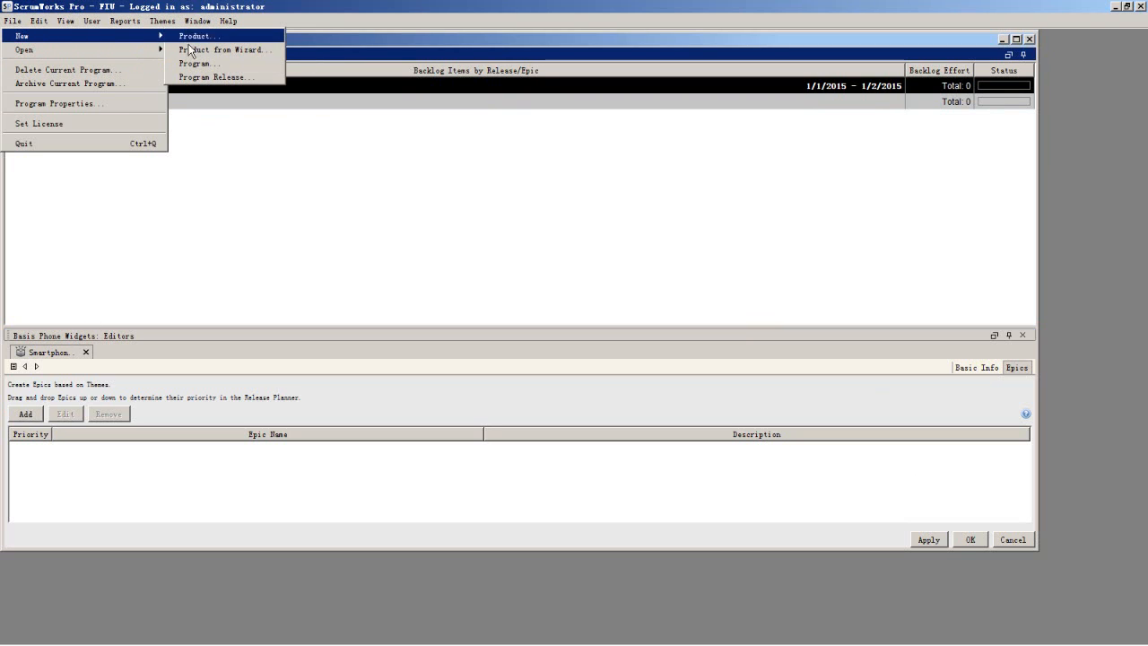
left_click(218, 77)
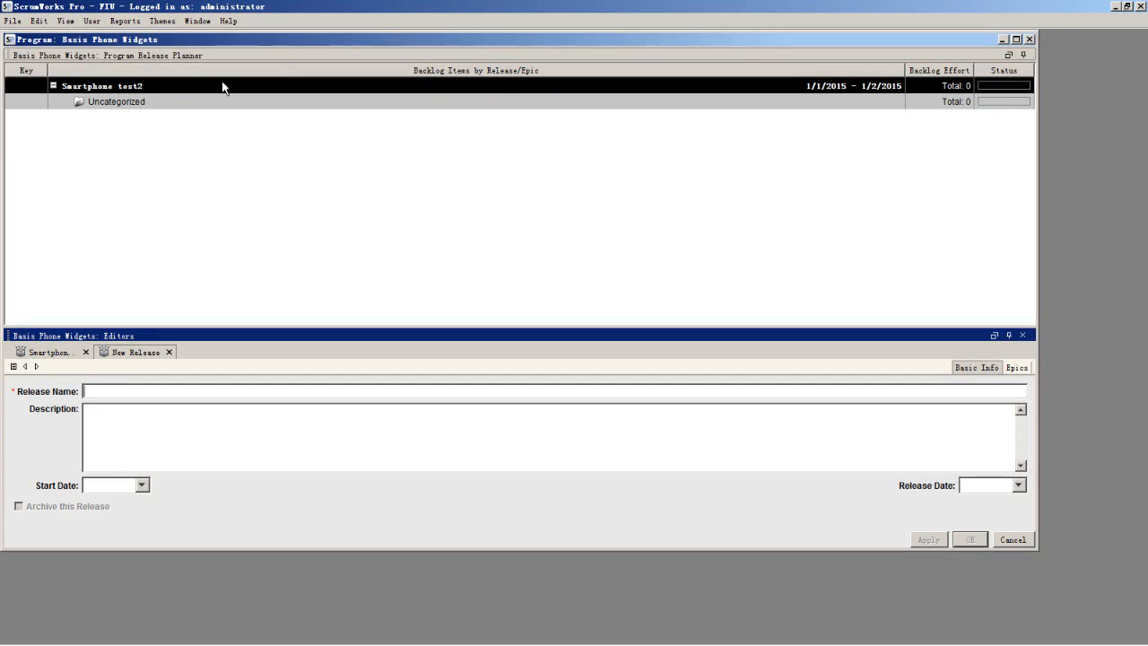
Create a new program titled "Testtyy" that includes the Cellphone Game and Sample Product products.
left_click(20, 23)
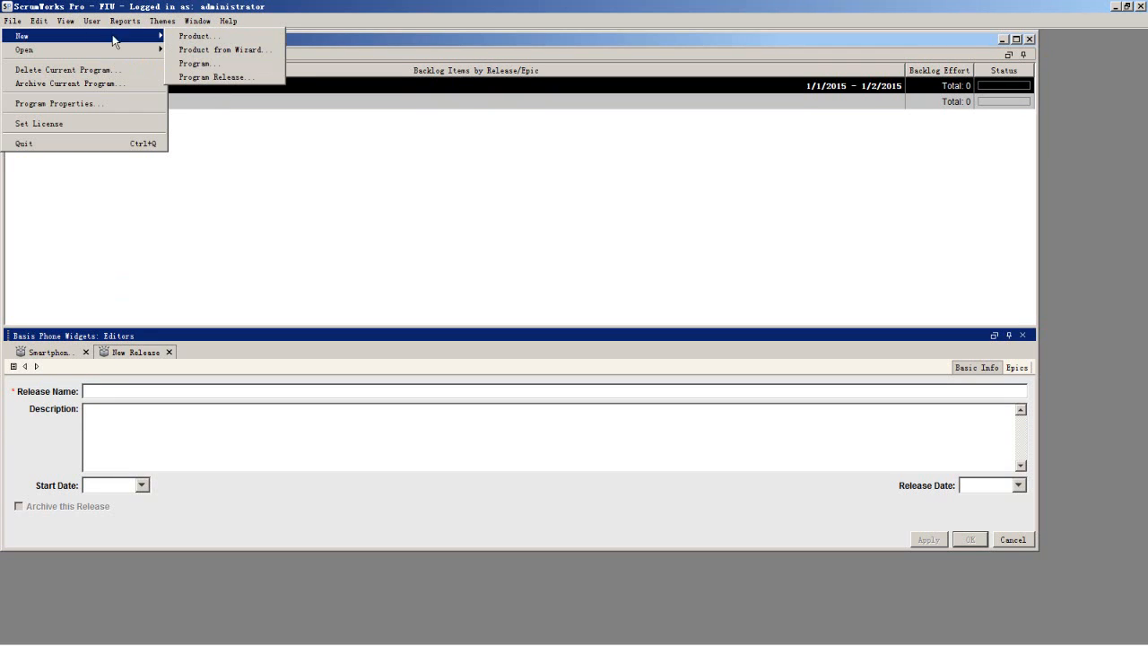
mouse_move(25, 51)
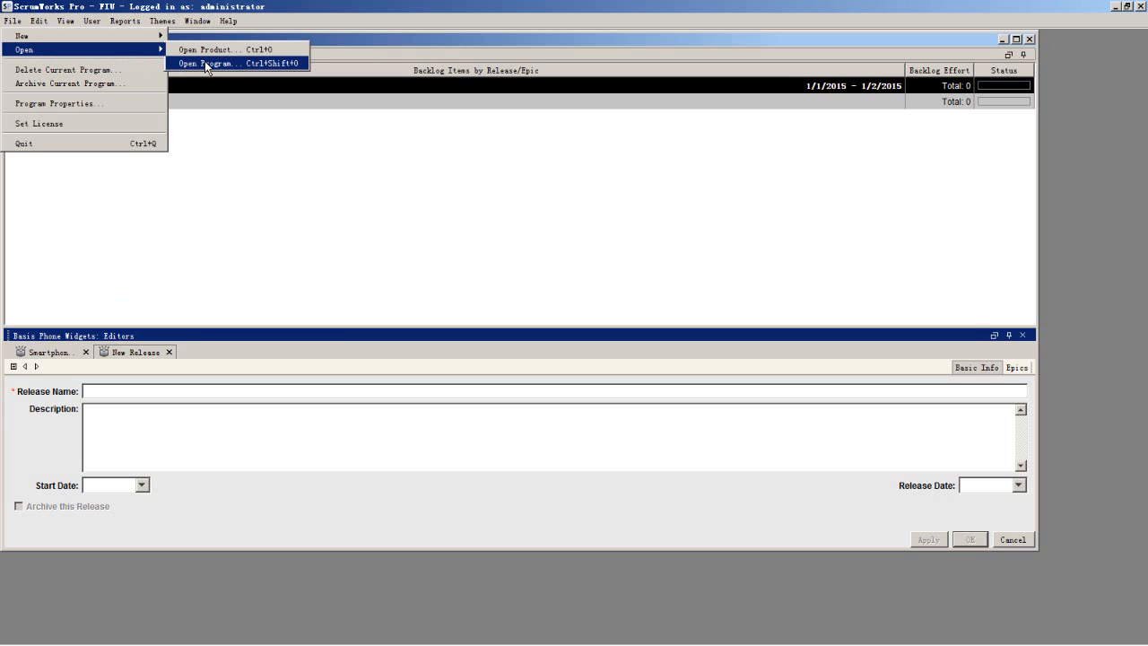
mouse_move(157, 36)
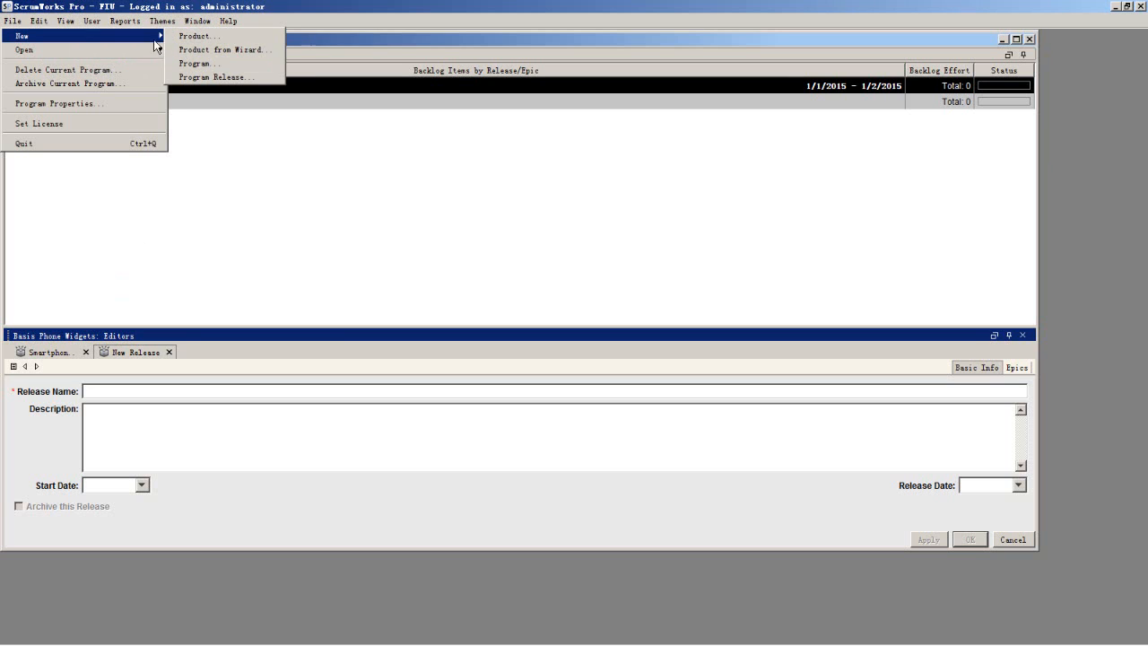
left_click(201, 64)
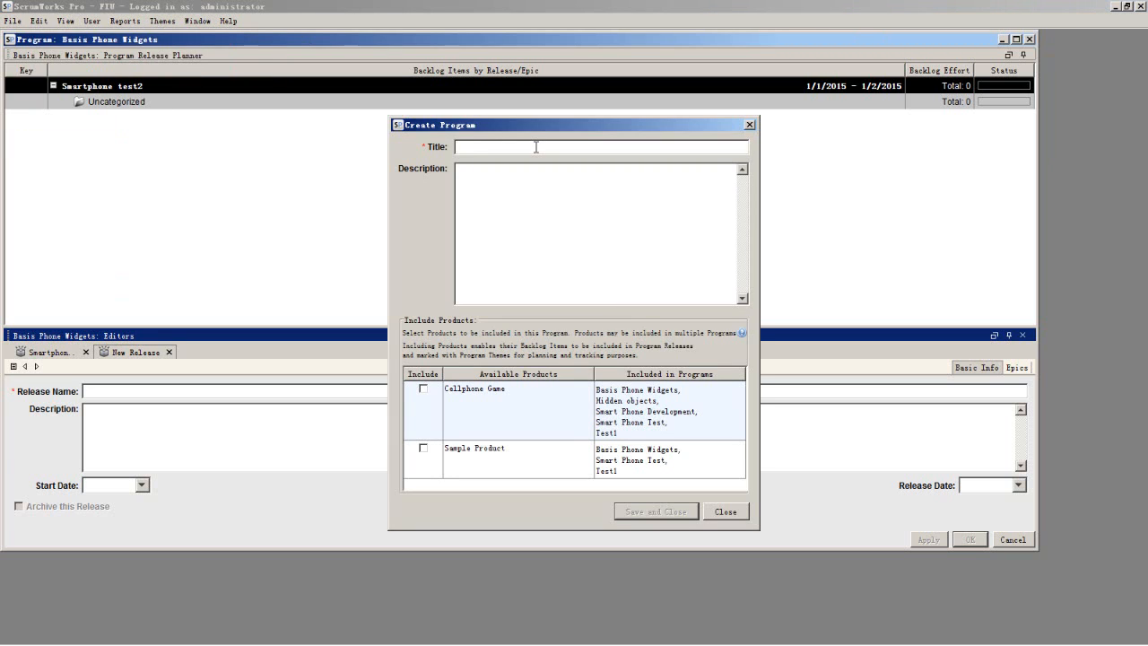
type("Testyy")
left_click(424, 389)
left_click(423, 448)
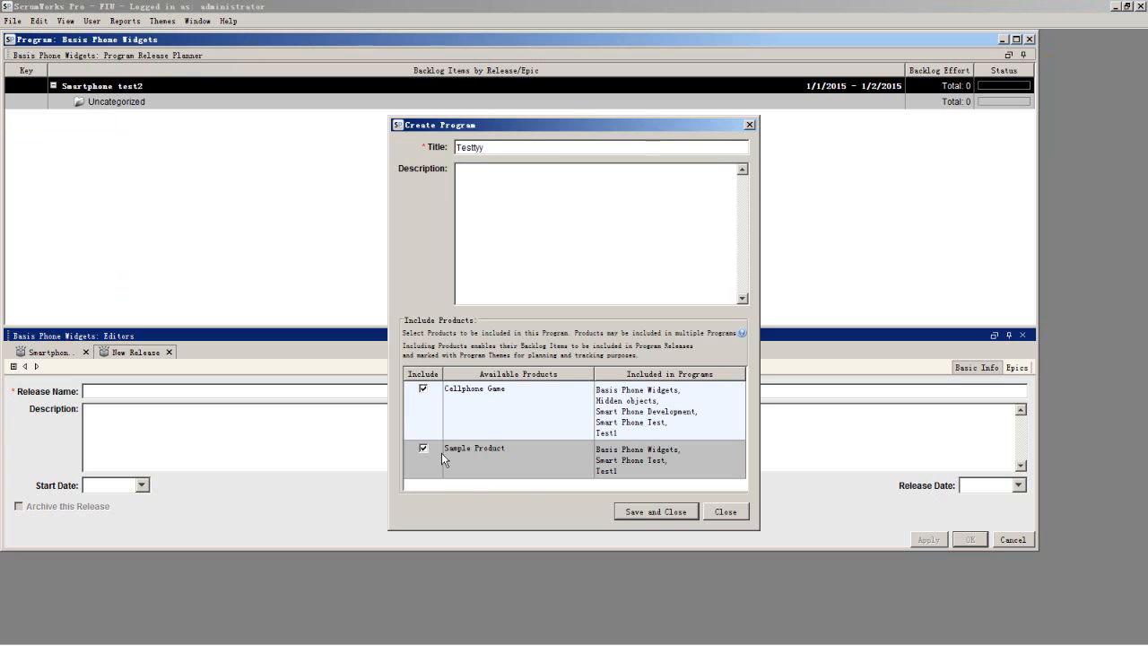
left_click(645, 515)
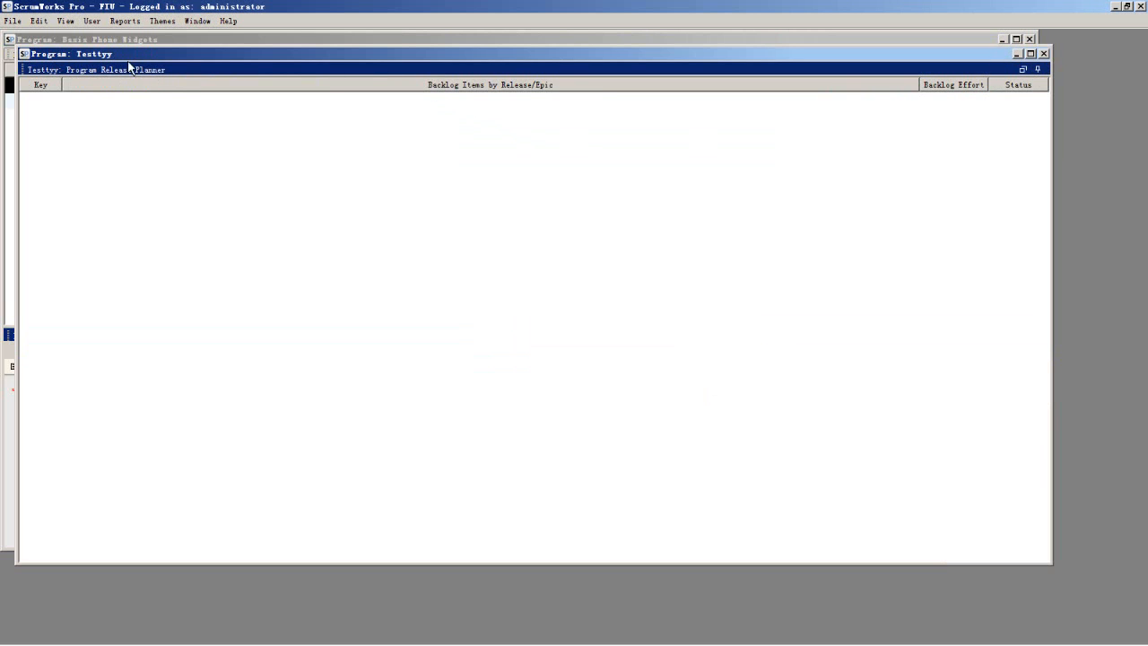
Start a new program release in the Testtyy program and name it "Testforrelase".
left_click(13, 20)
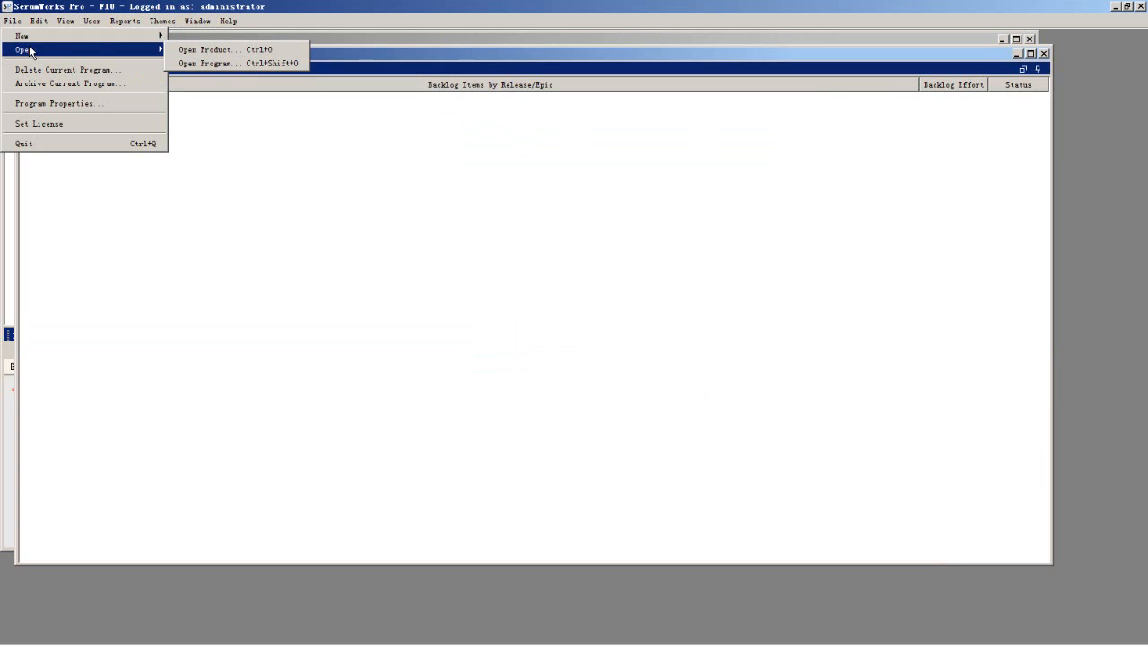
mouse_move(129, 41)
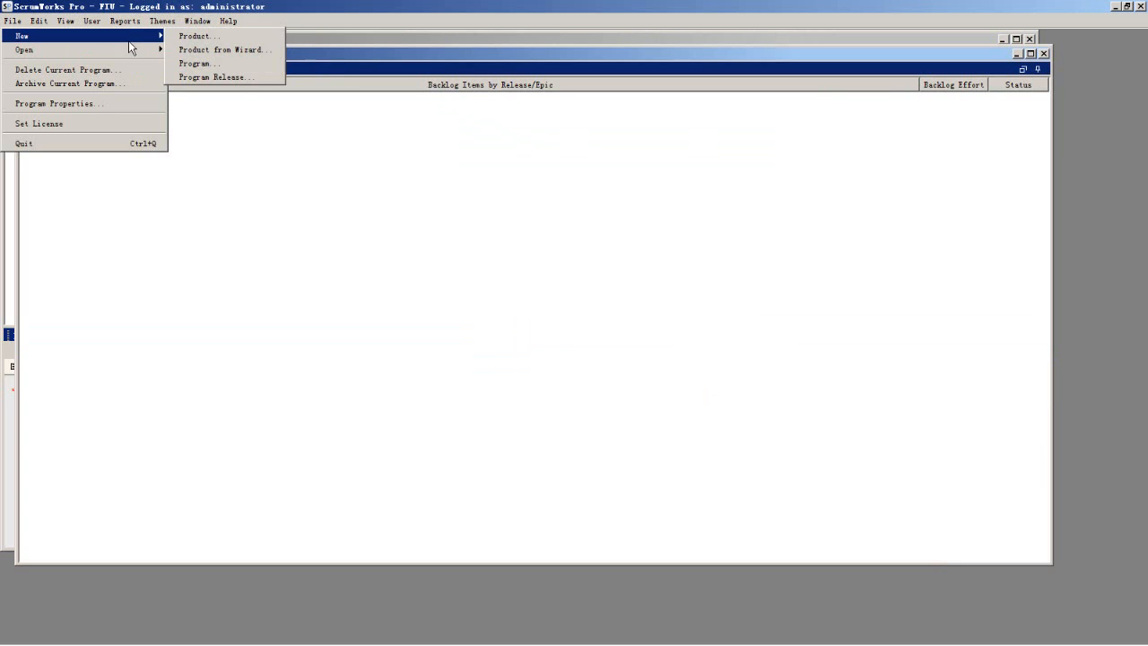
left_click(215, 77)
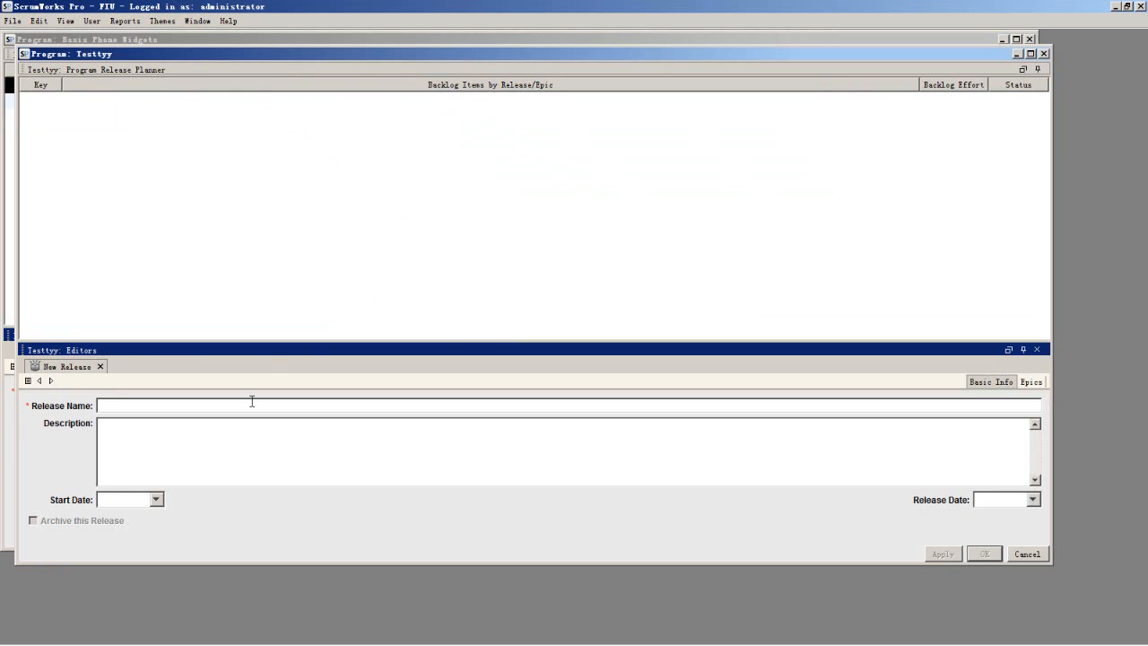
type("Testforrelease")
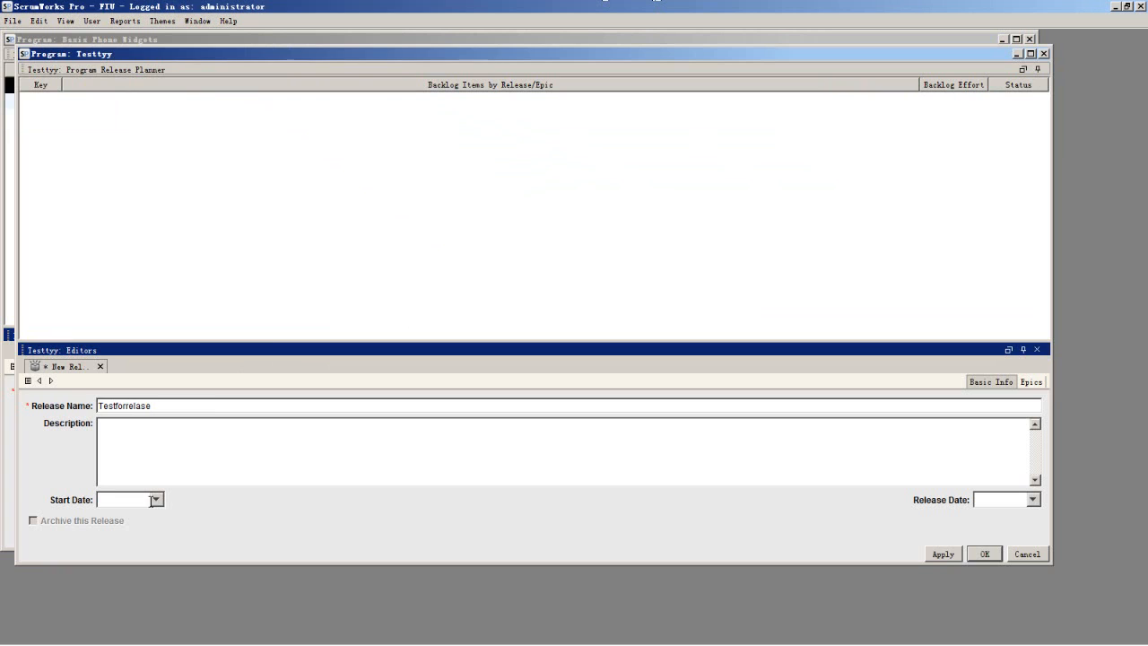
Set the release's start date to 12/10/2014 and its release date to 1/1/2015, and save it.
left_click(122, 502)
left_click(80, 412)
left_click(1032, 500)
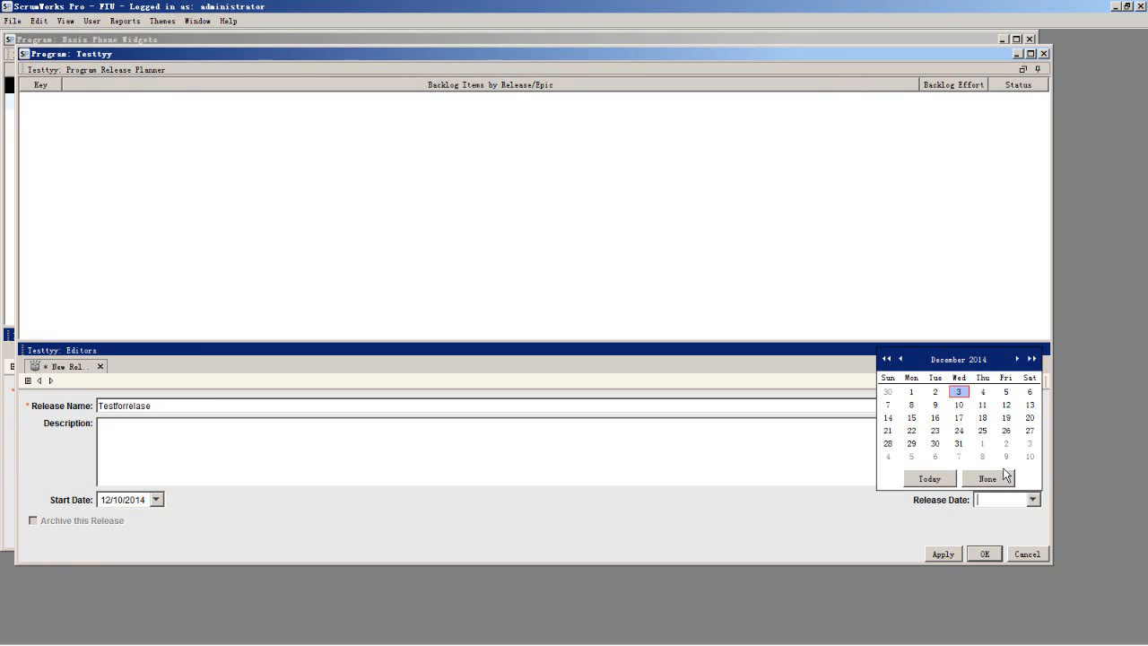
left_click(982, 443)
left_click(944, 555)
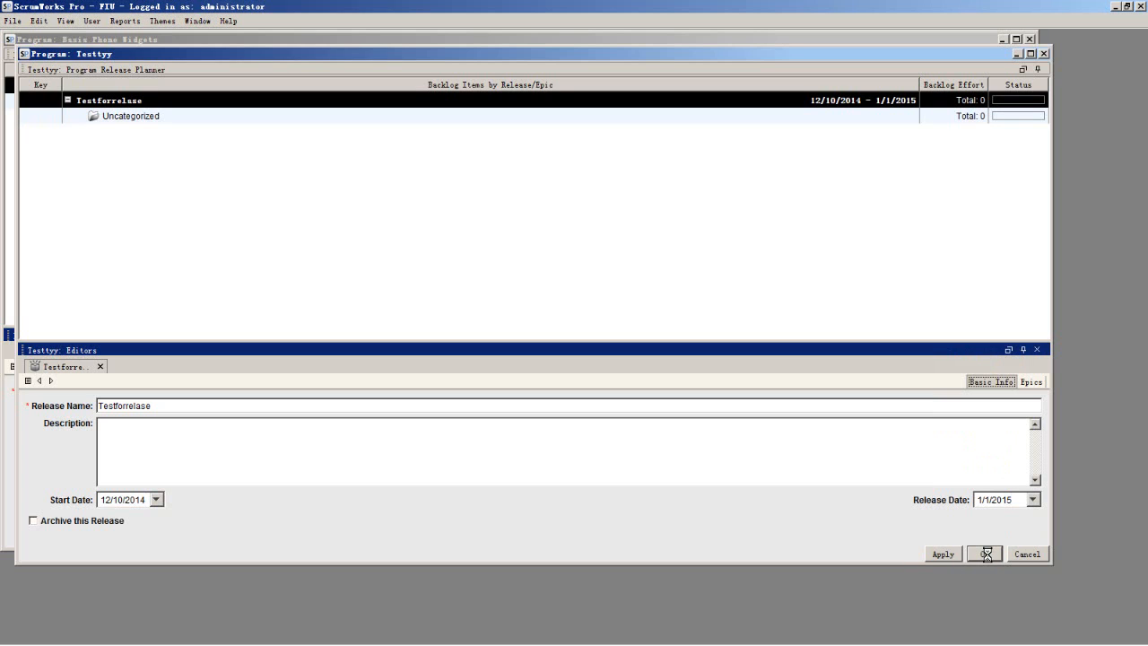
left_click(986, 553)
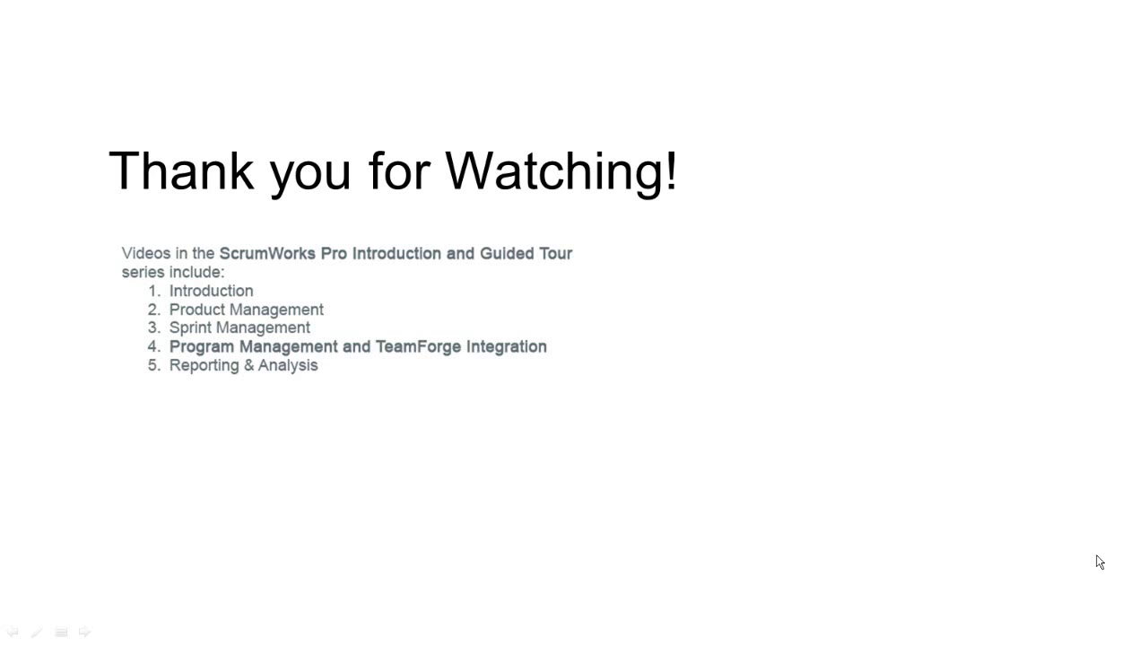
left_click(1095, 562)
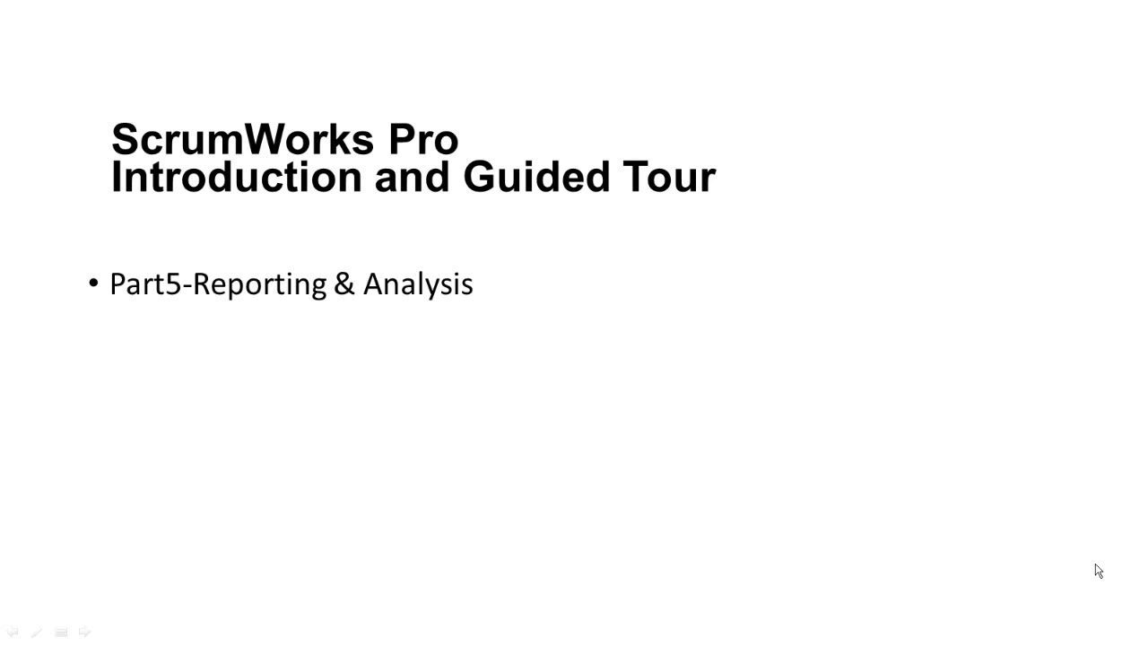